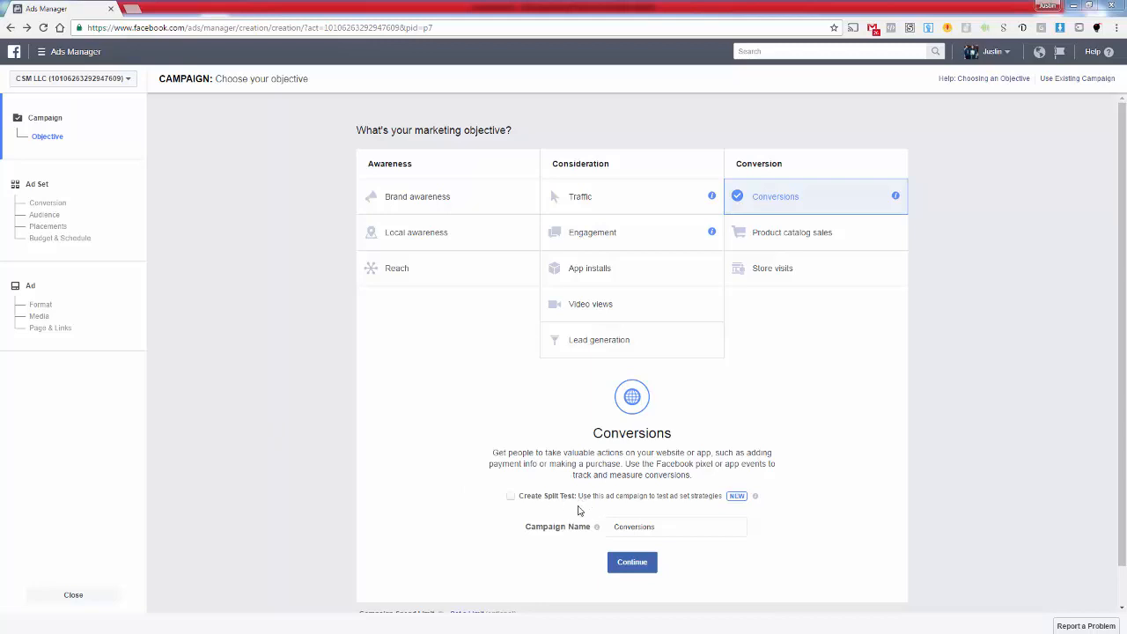
Step: Check which objectives offer split testing by viewing App installs, Lead generation, Engagement and Video views, and reselect Conversions
{"action": "mouse_move", "coordinate": [754, 497]}
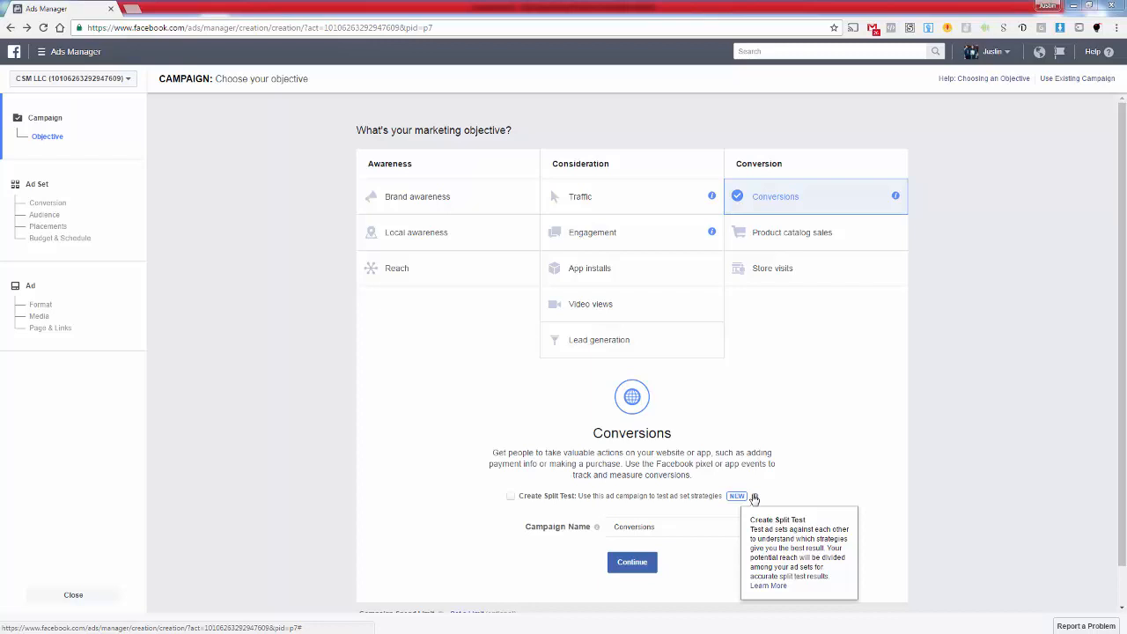
{"action": "left_click", "coordinate": [629, 279]}
{"action": "scroll", "coordinate": [629, 279], "scroll_direction": "down", "scroll_amount": 1}
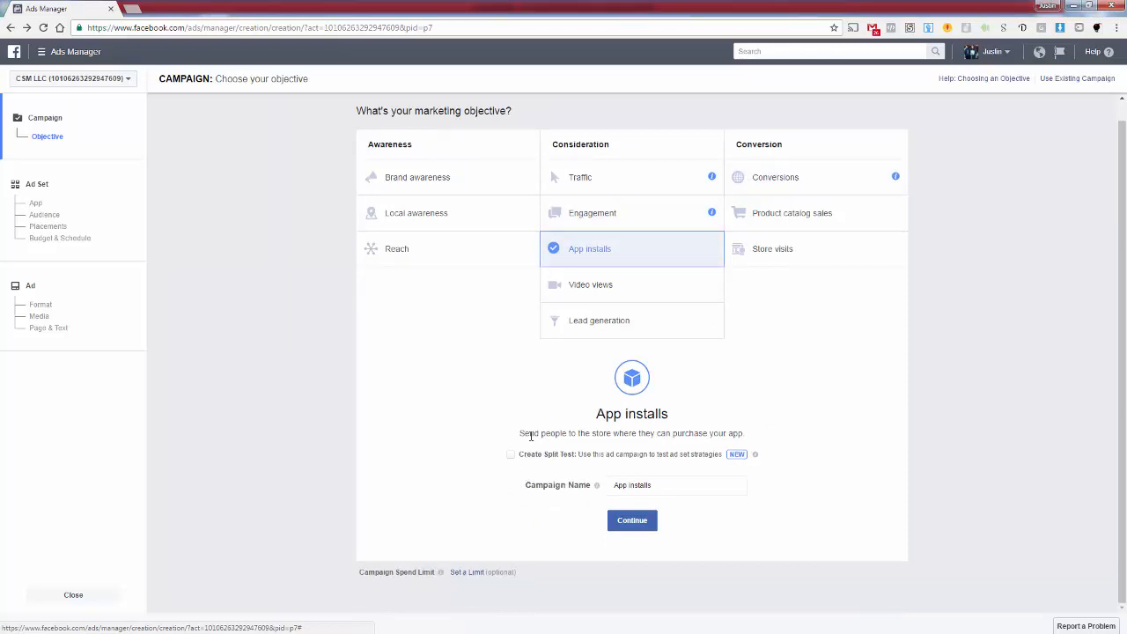
{"action": "left_click", "coordinate": [599, 319]}
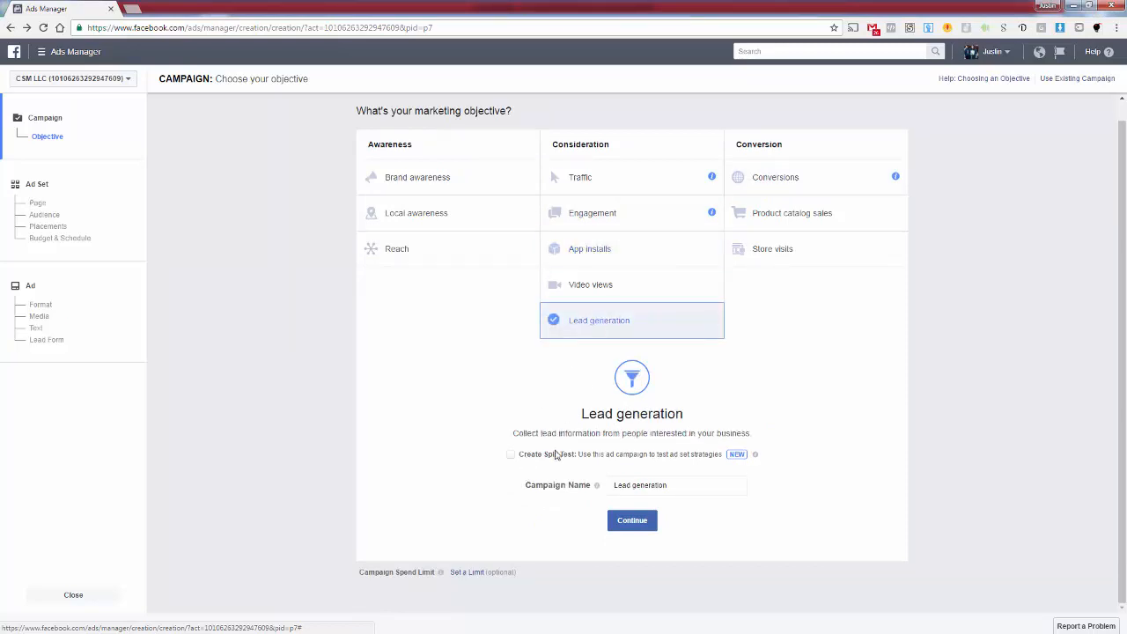
{"action": "left_click", "coordinate": [614, 184]}
{"action": "left_click", "coordinate": [609, 177]}
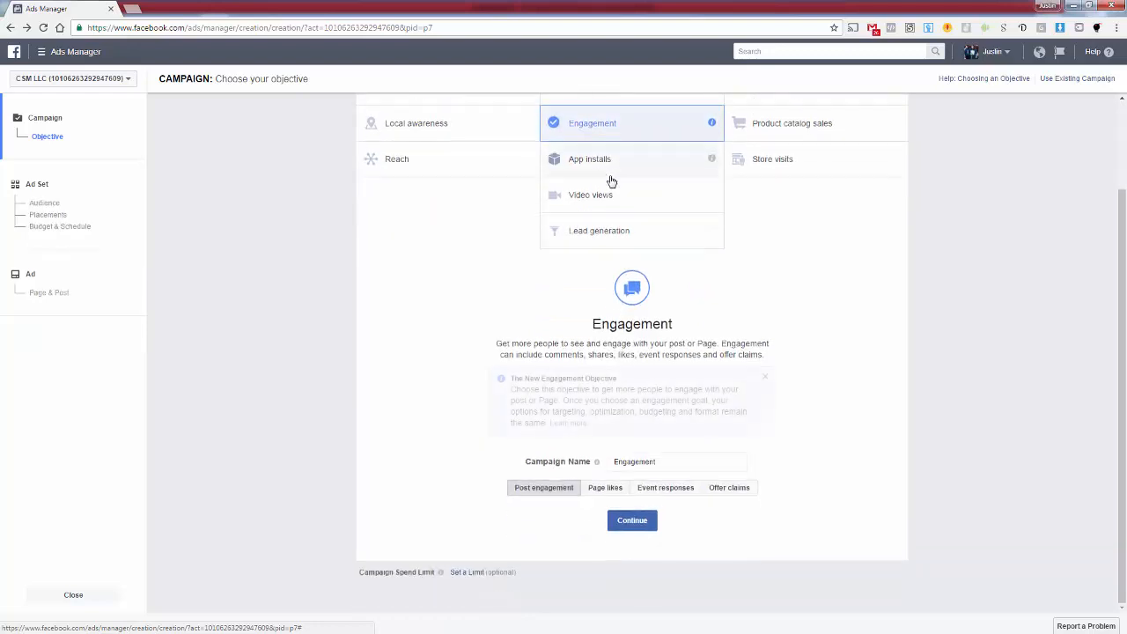
{"action": "left_click", "coordinate": [598, 197]}
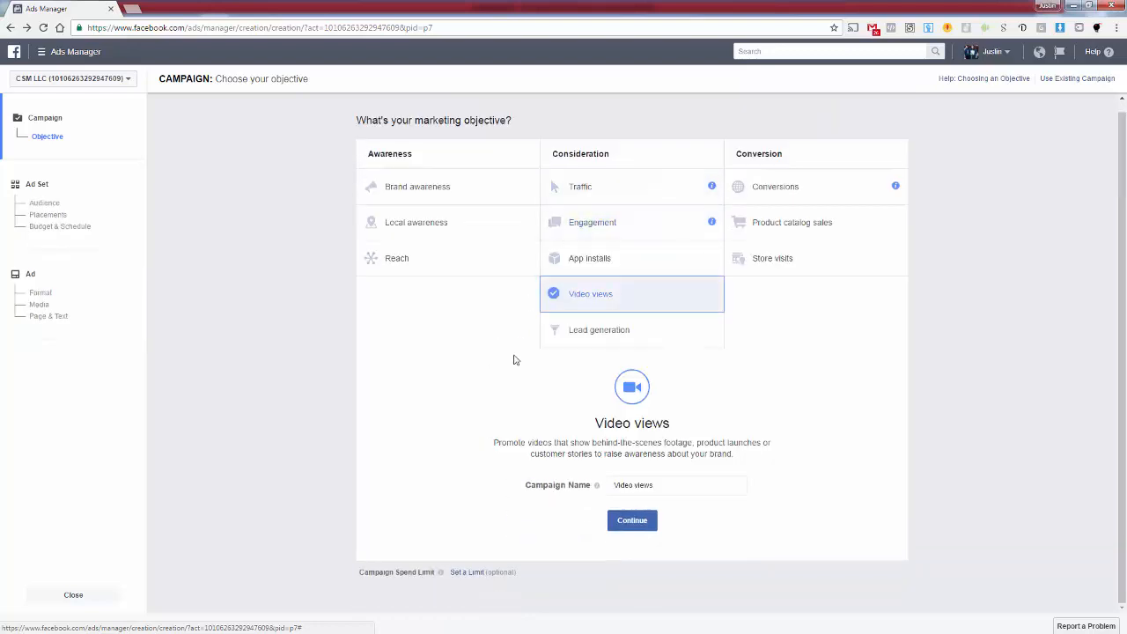
{"action": "left_click", "coordinate": [780, 196]}
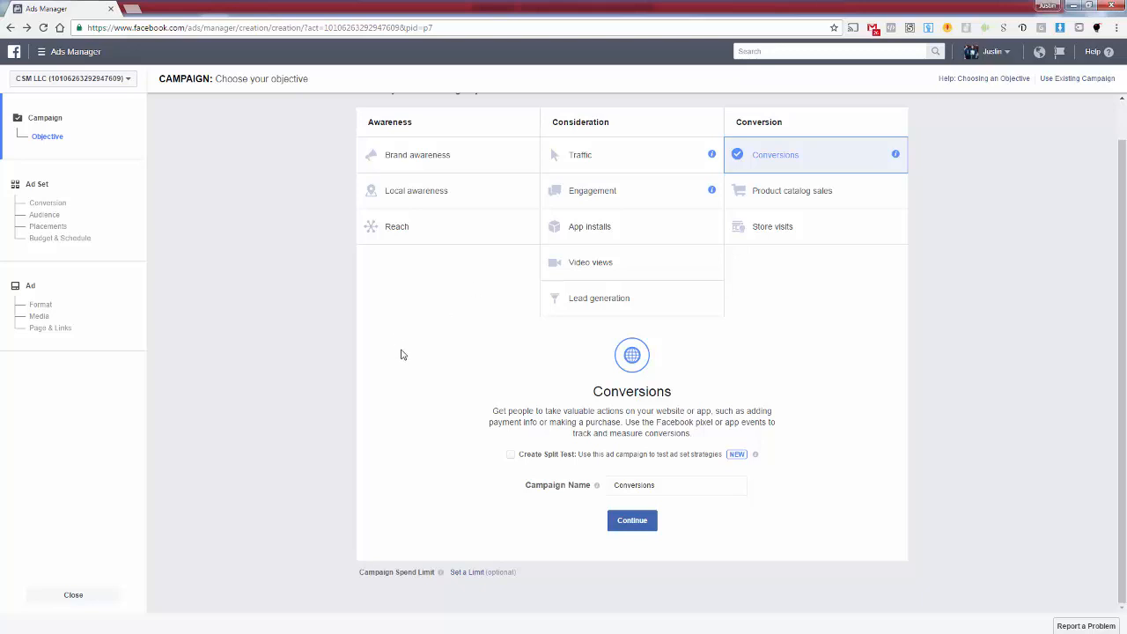
Step: Enable Create Split Test for the Conversions campaign, name it "Test Split Test Ad VC" and continue to the ad set setup
{"action": "scroll", "coordinate": [411, 385], "scroll_direction": "up", "scroll_amount": 1}
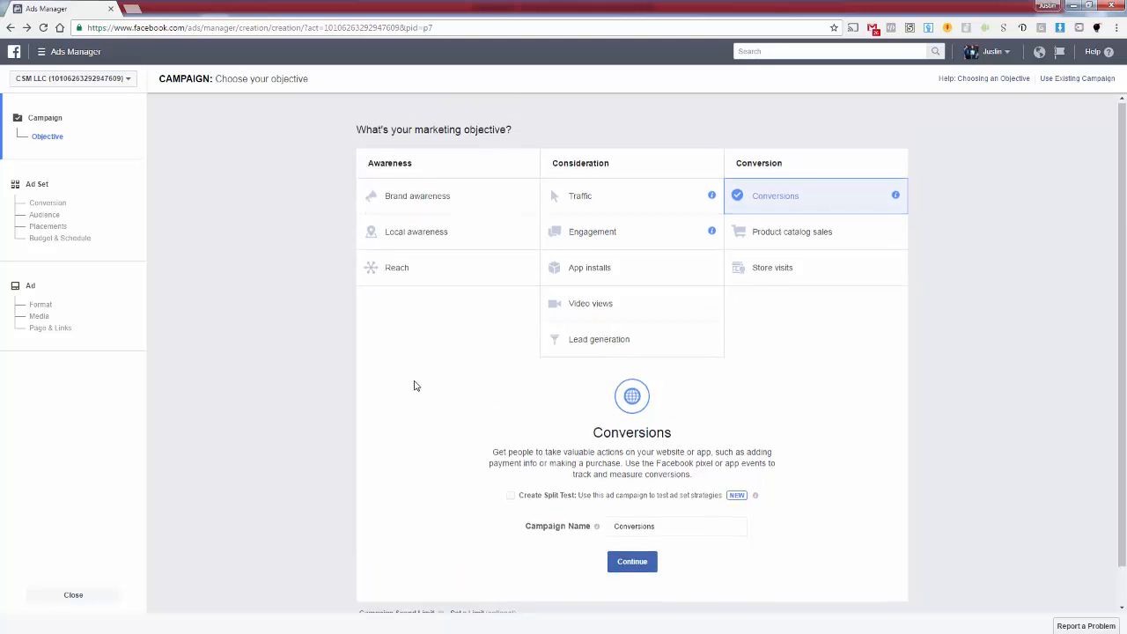
{"action": "left_click", "coordinate": [510, 498]}
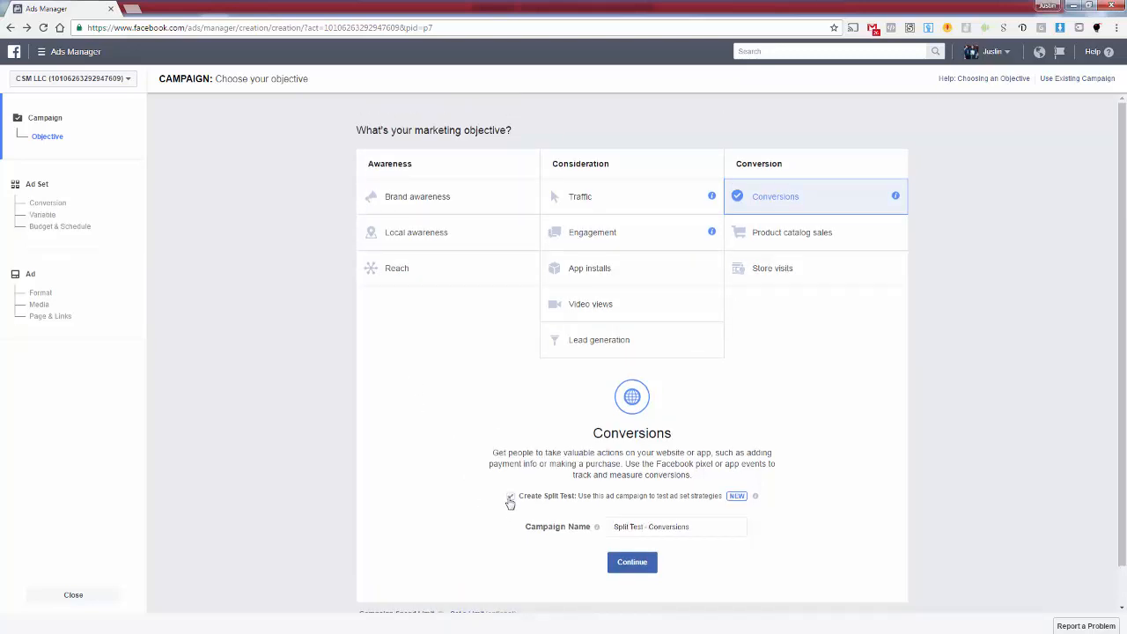
{"action": "triple_click", "coordinate": [674, 529]}
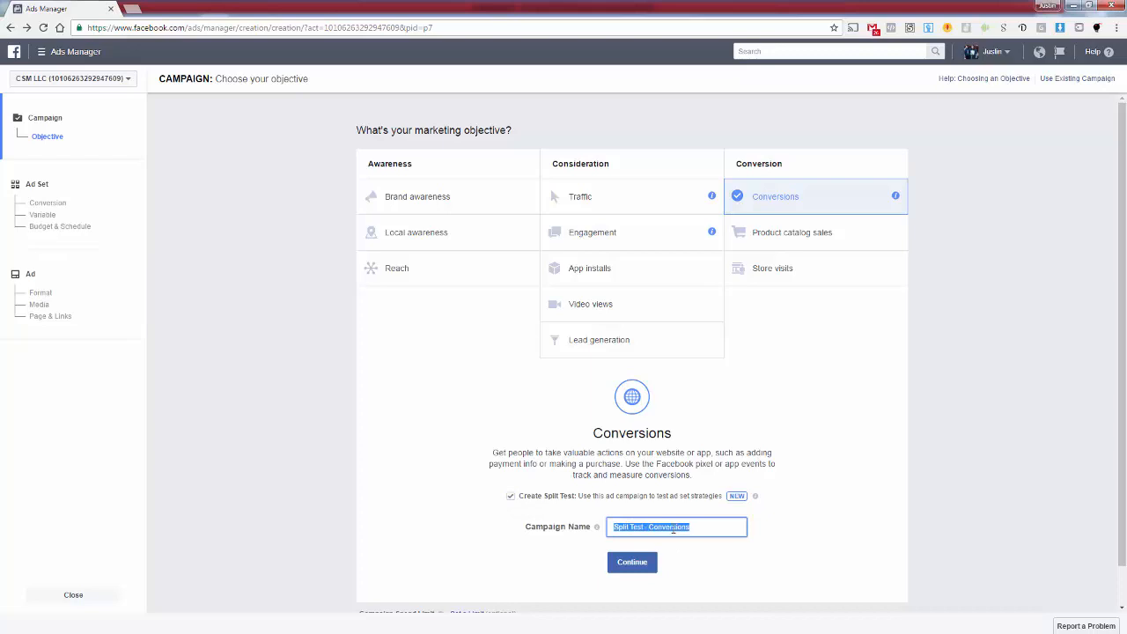
{"action": "type", "text": "Test Sploit"}
{"action": "key", "text": "BackSpace"}
{"action": "key", "text": "BackSpace"}
{"action": "type", "text": "it Test Ad VC"}
{"action": "left_click", "coordinate": [614, 564]}
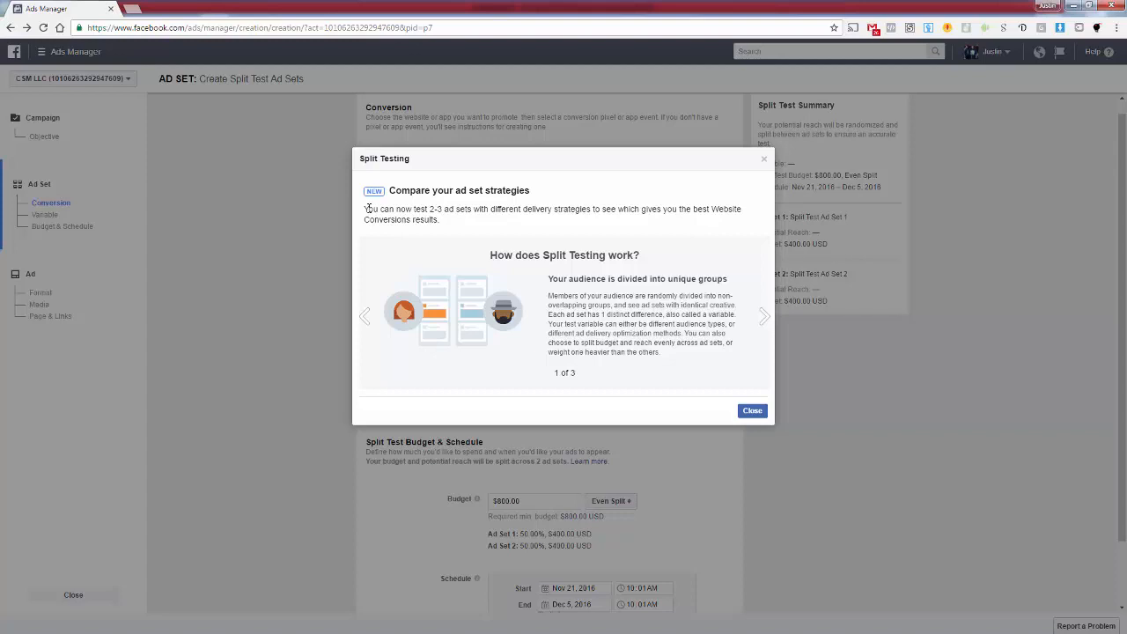
Step: Read through the split testing introduction slides and dismiss the introduction and the variable hint
{"action": "left_click", "coordinate": [766, 320]}
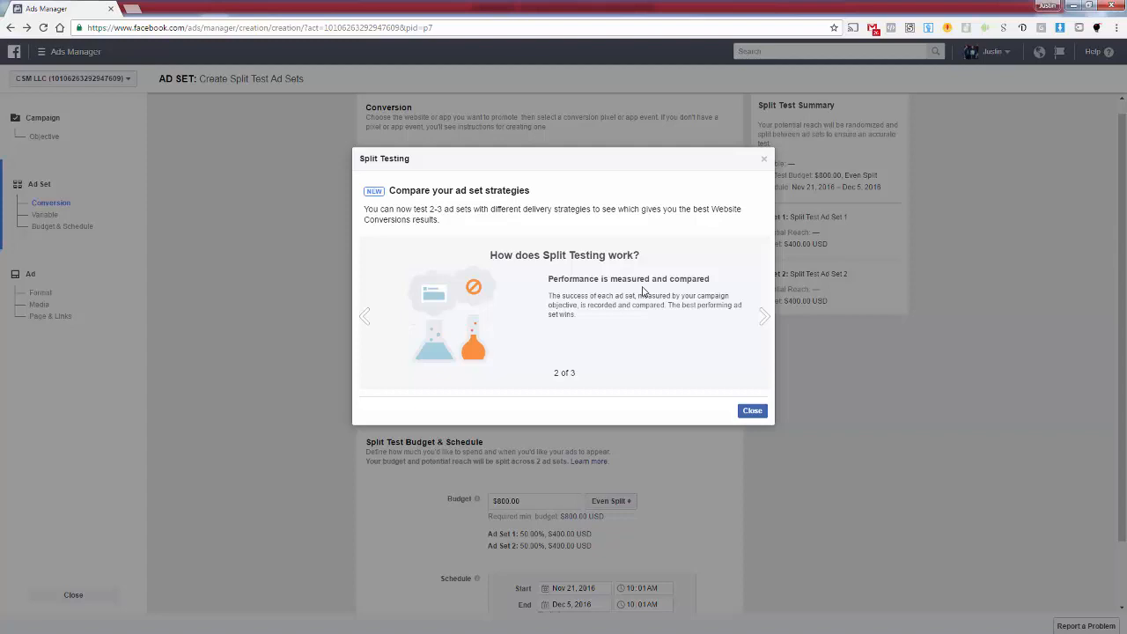
{"action": "left_click", "coordinate": [763, 319]}
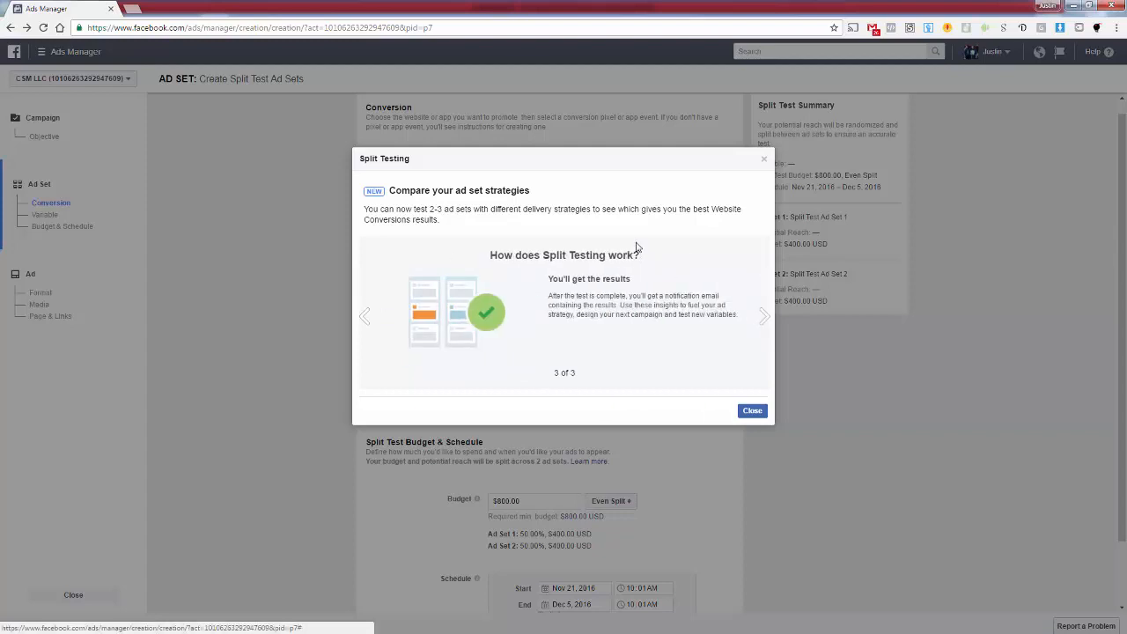
{"action": "left_click", "coordinate": [743, 412]}
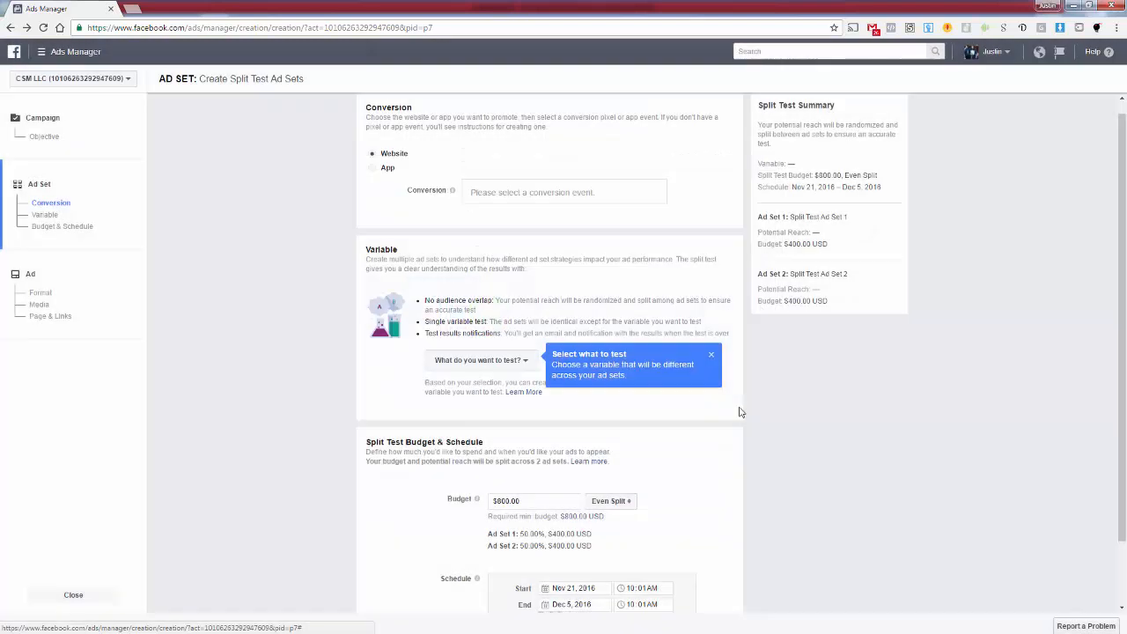
{"action": "left_click", "coordinate": [711, 358]}
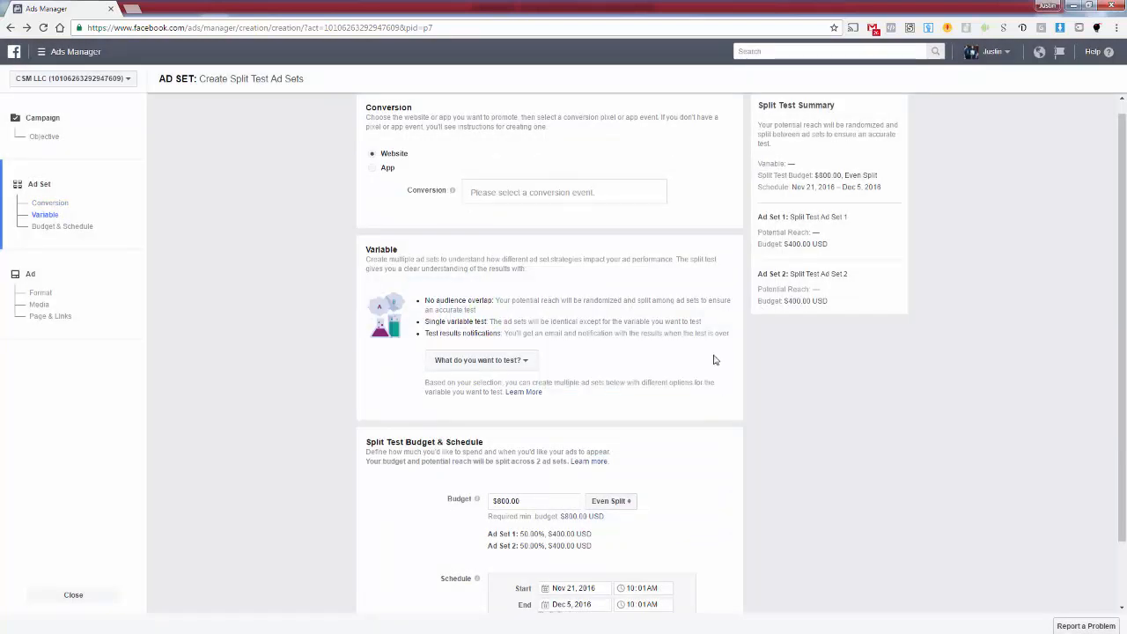
Step: Choose Purchase as the website conversion event for the split test ad sets
{"action": "left_click", "coordinate": [500, 192]}
{"action": "type", "text": "Purchase"}
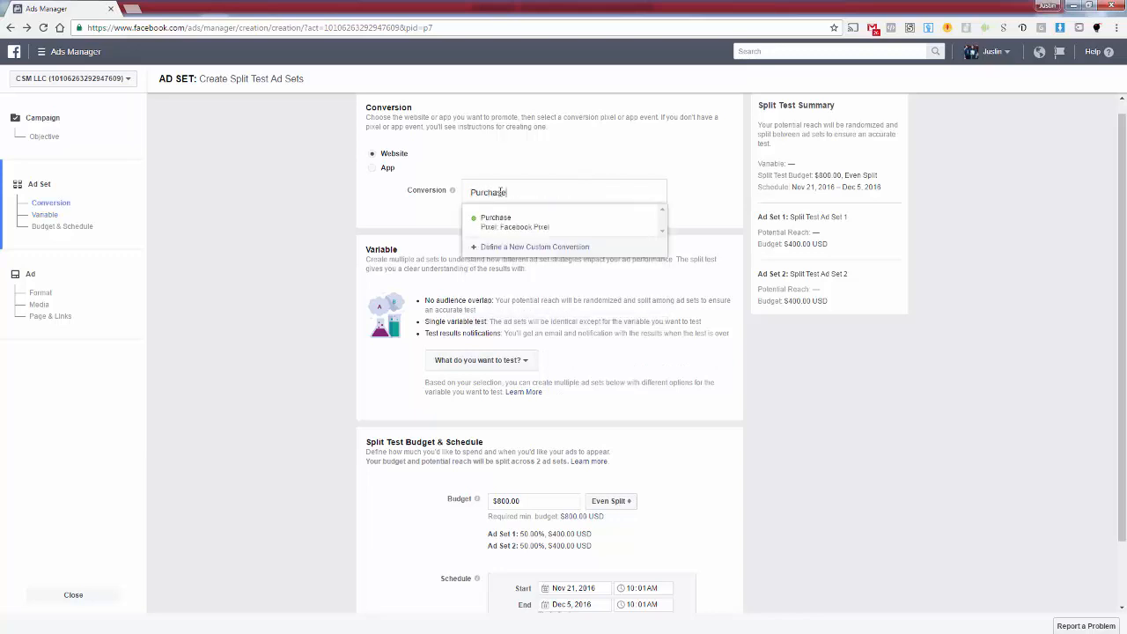
{"action": "left_click", "coordinate": [507, 214]}
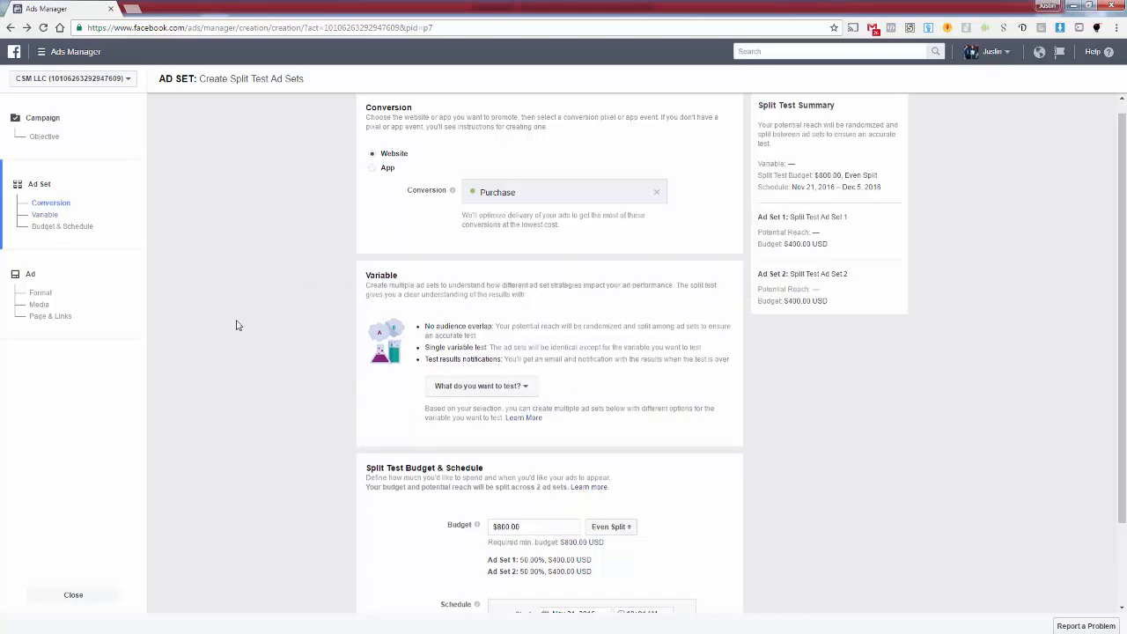
Step: Set the split test variable to Delivery Optimization
{"action": "scroll", "coordinate": [249, 316], "scroll_direction": "down", "scroll_amount": 1}
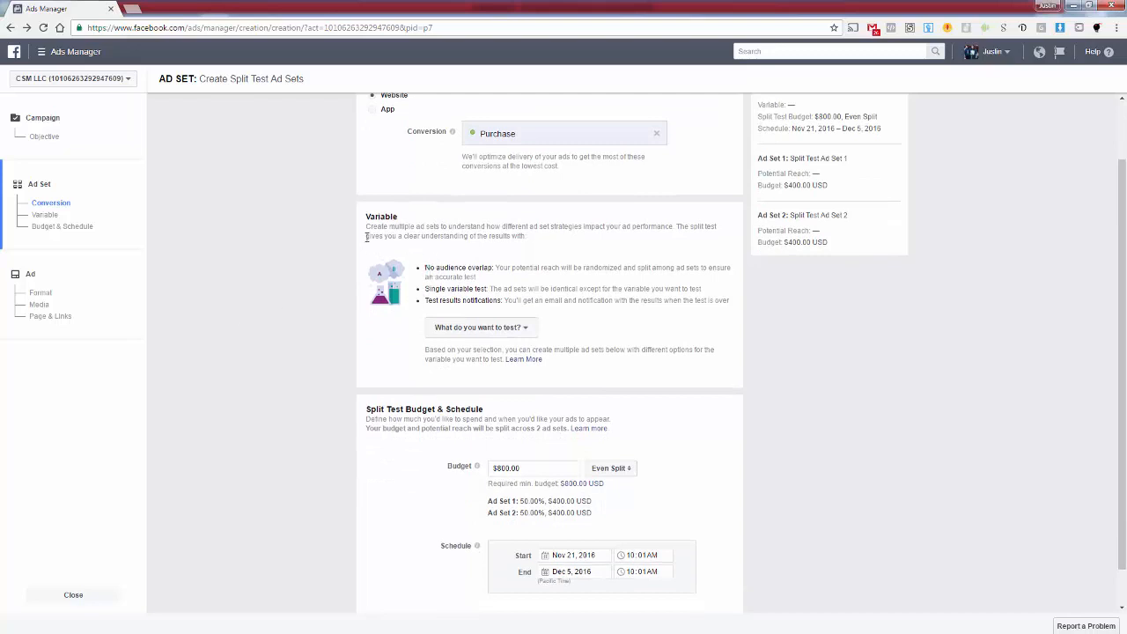
{"action": "left_click_drag", "start_coordinate": [421, 264], "coordinate": [661, 268]}
{"action": "left_click", "coordinate": [641, 277]}
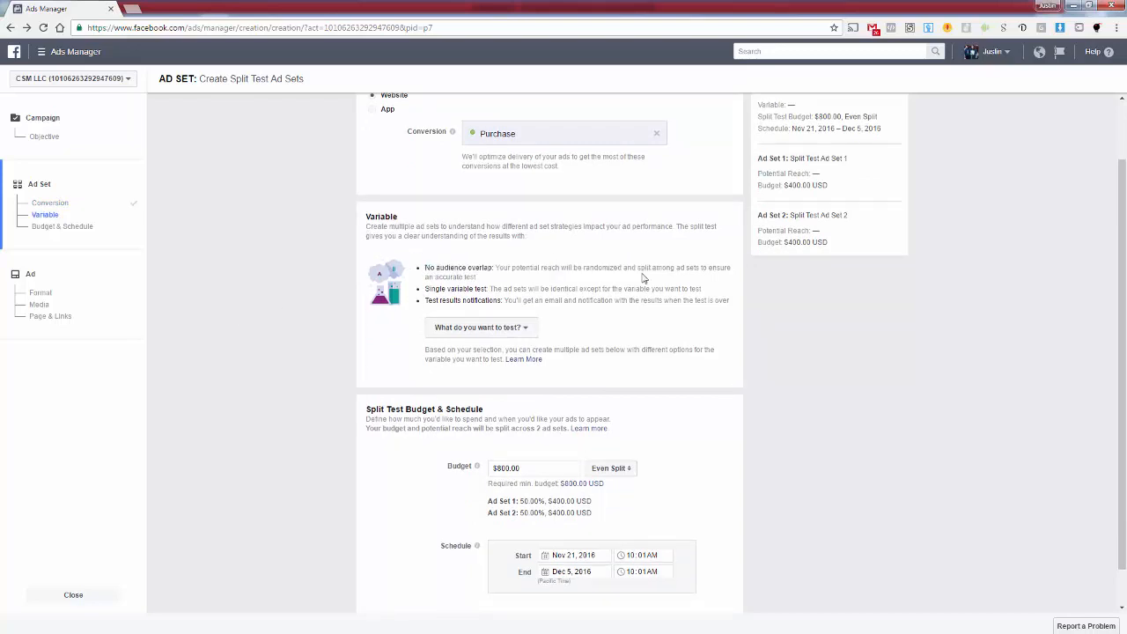
{"action": "left_click", "coordinate": [452, 331]}
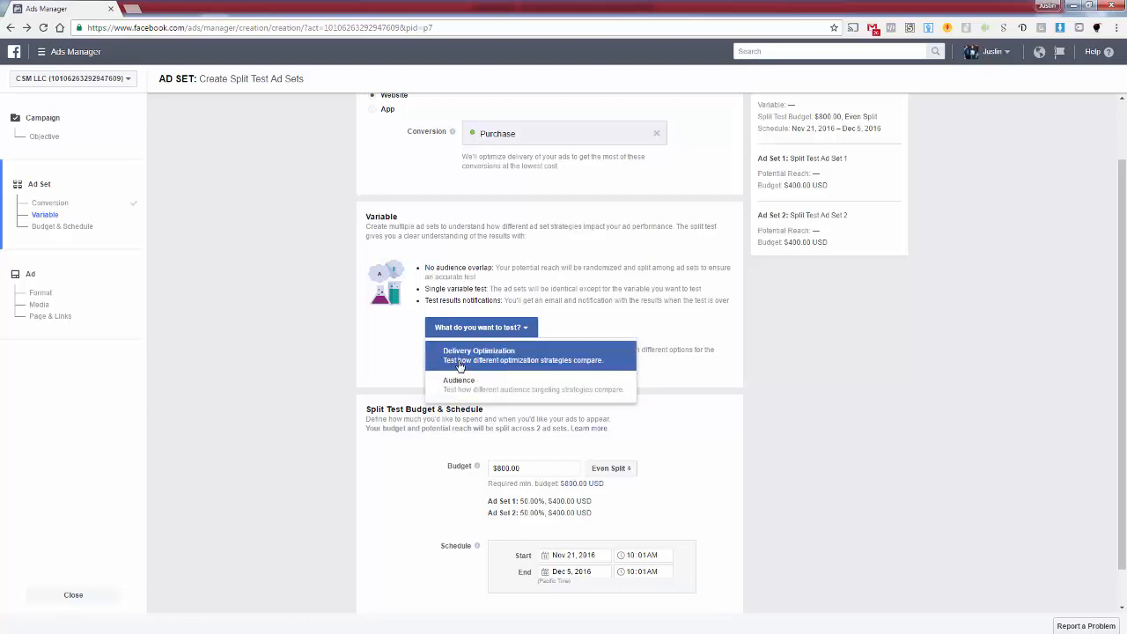
{"action": "left_click", "coordinate": [459, 361]}
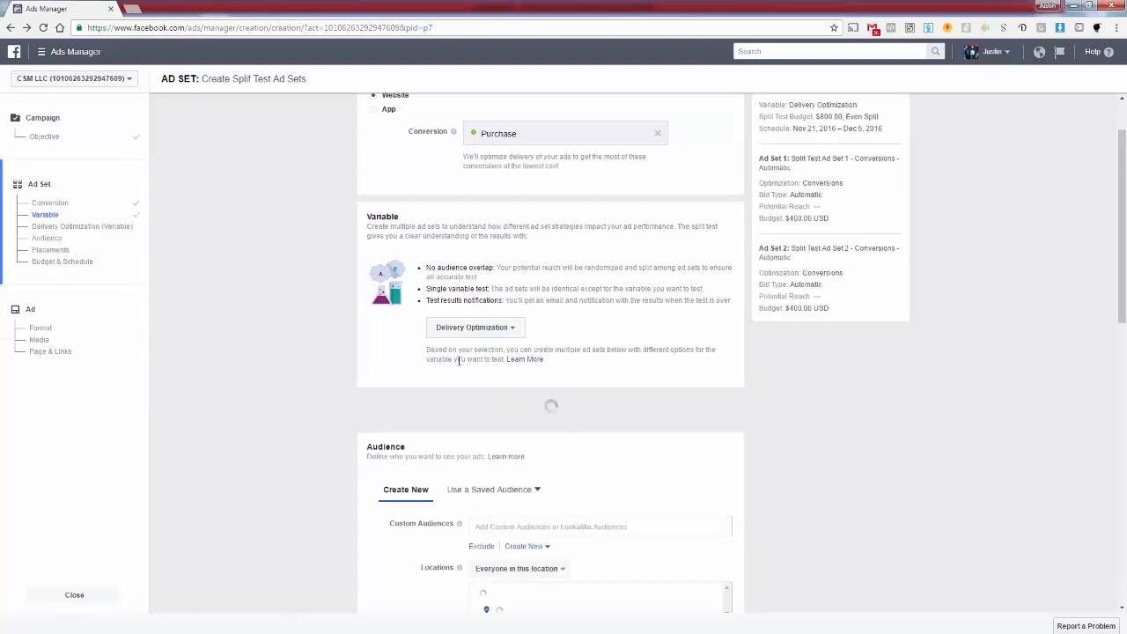
Step: Examine the delivery optimization settings of both ad sets and the optimization choices offered for Ad Set 1
{"action": "scroll", "coordinate": [309, 411], "scroll_direction": "down", "scroll_amount": 3}
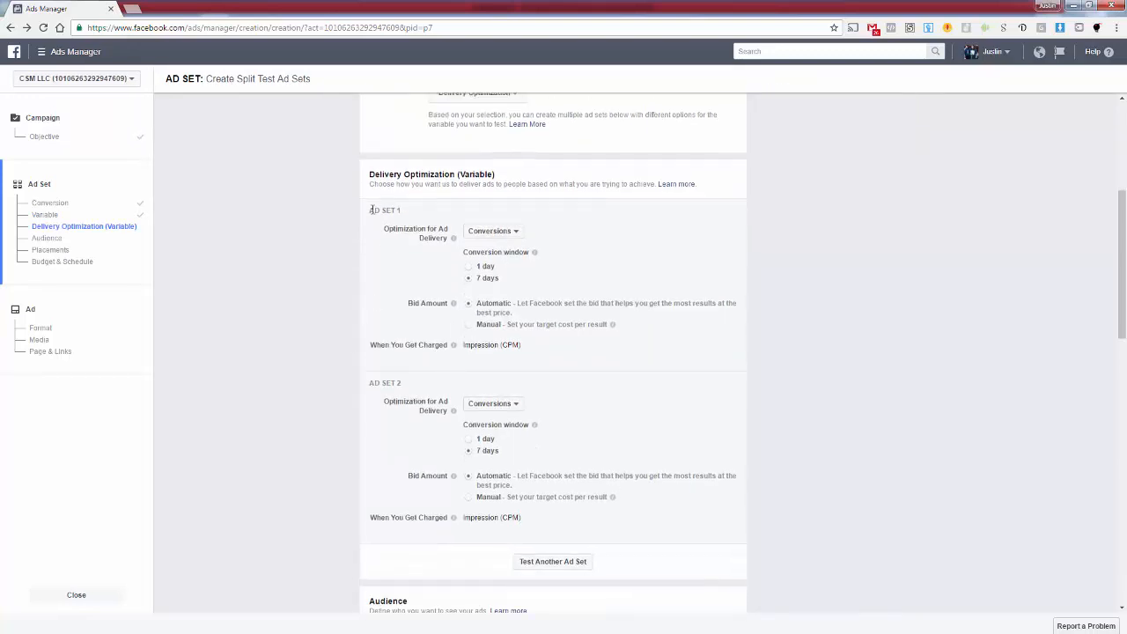
{"action": "triple_click", "coordinate": [370, 209]}
{"action": "left_click_drag", "start_coordinate": [371, 383], "coordinate": [403, 383]}
{"action": "left_click", "coordinate": [404, 386]}
{"action": "left_click", "coordinate": [478, 233]}
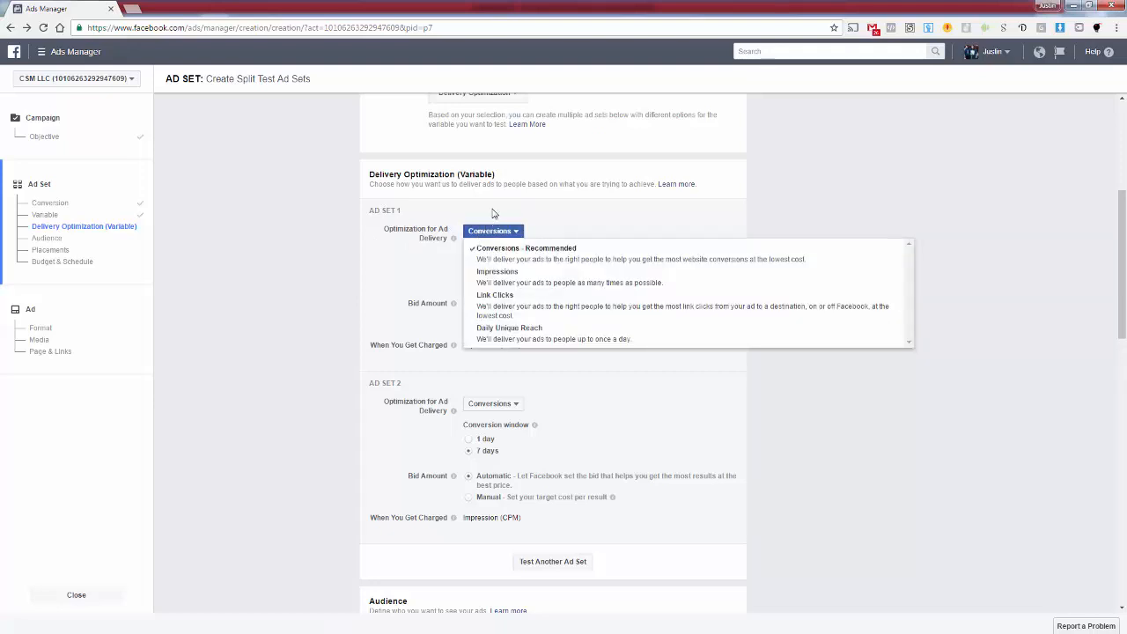
{"action": "left_click", "coordinate": [493, 214]}
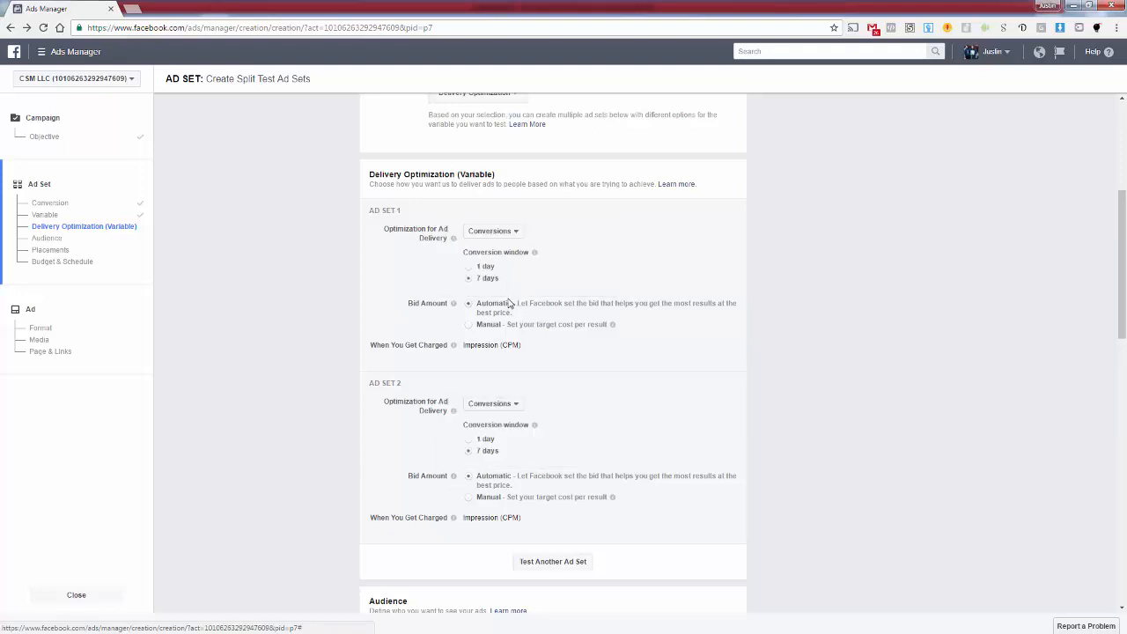
Step: Switch Ad Set 2 to manual bidding with an average bid of $6.65 per result
{"action": "left_click_drag", "start_coordinate": [402, 383], "coordinate": [366, 428]}
{"action": "left_click", "coordinate": [366, 427]}
{"action": "left_click", "coordinate": [468, 498]}
{"action": "left_click", "coordinate": [554, 572]}
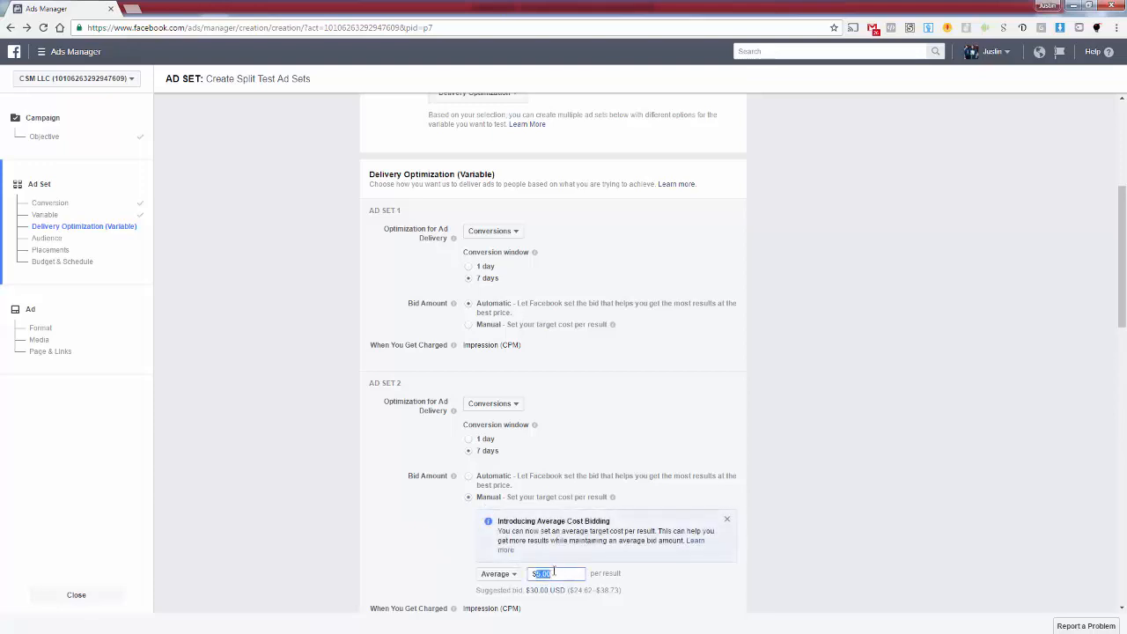
{"action": "type", "text": "65"}
{"action": "left_click", "coordinate": [422, 515]}
Step: Set the delivery optimization of Ad Set 1 to Link Clicks and of Ad Set 2 to Impressions
{"action": "left_click", "coordinate": [489, 231]}
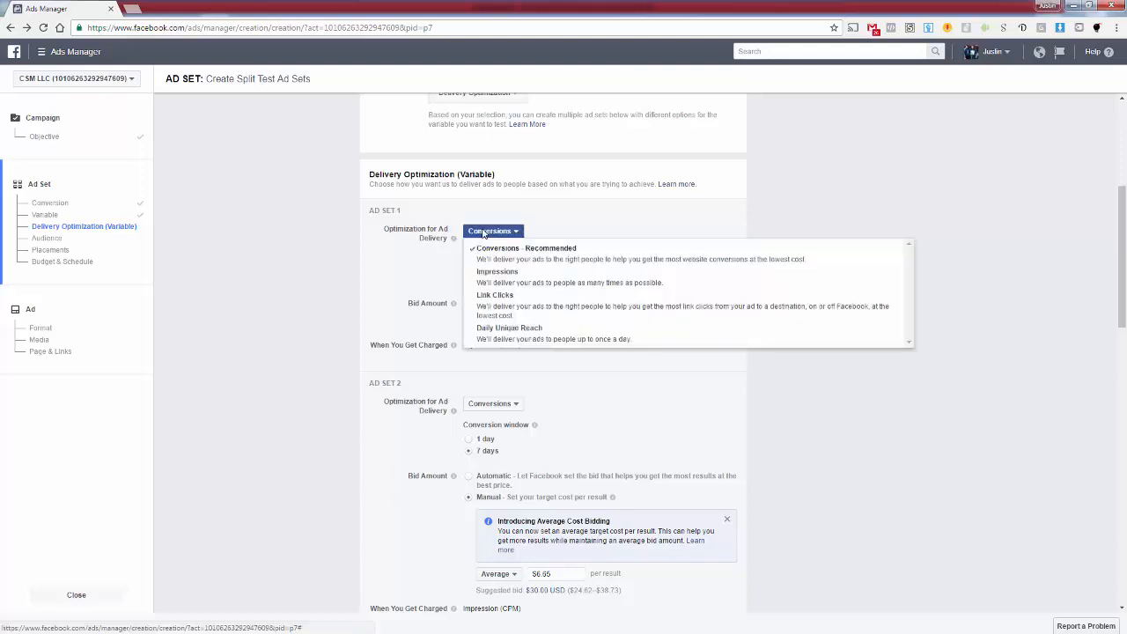
{"action": "left_click", "coordinate": [489, 304]}
{"action": "left_click", "coordinate": [490, 417]}
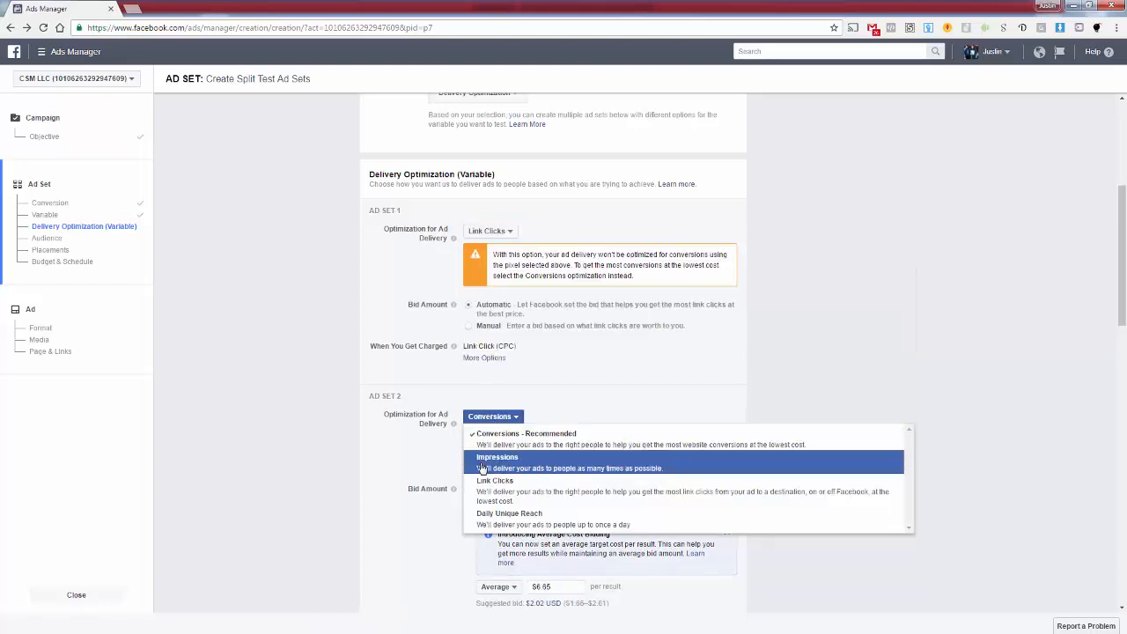
{"action": "left_click", "coordinate": [485, 461]}
Step: Change Ad Set 1's delivery optimization to Daily Unique Reach
{"action": "left_click", "coordinate": [489, 231]}
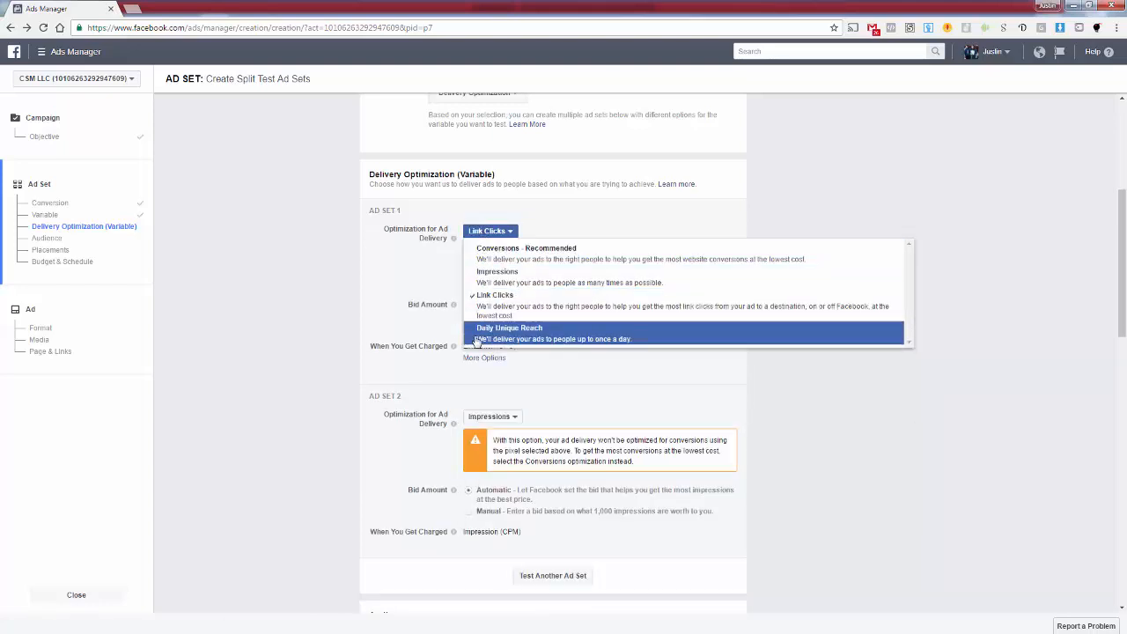
{"action": "left_click", "coordinate": [483, 334]}
{"action": "left_click", "coordinate": [502, 230]}
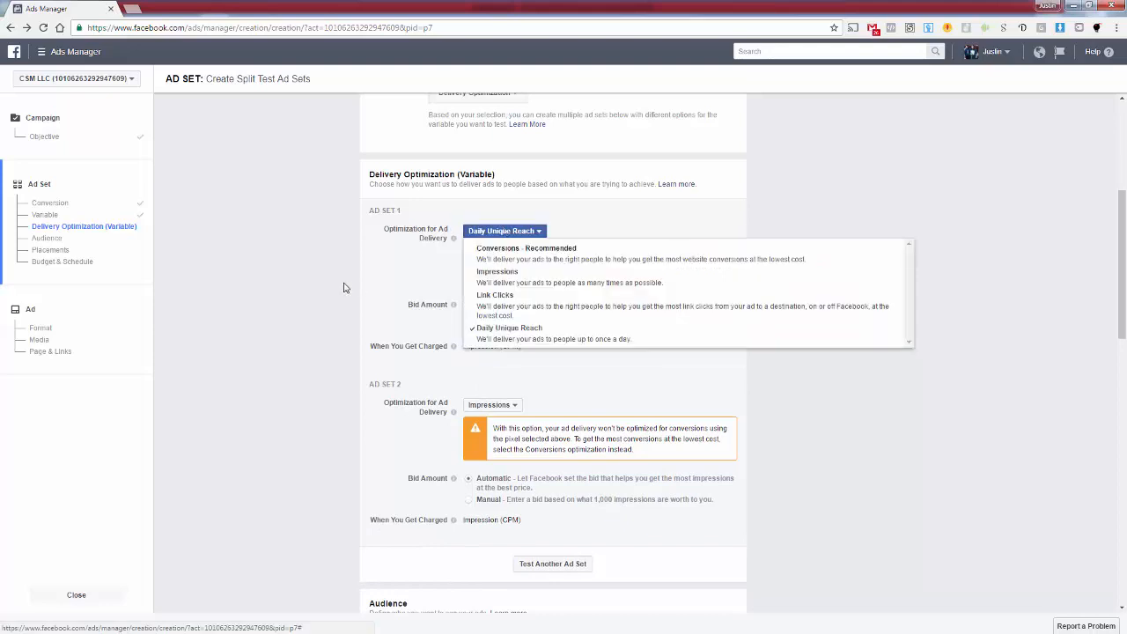
{"action": "left_click", "coordinate": [376, 201]}
{"action": "left_click_drag", "start_coordinate": [370, 173], "coordinate": [521, 174]}
{"action": "left_click", "coordinate": [492, 215]}
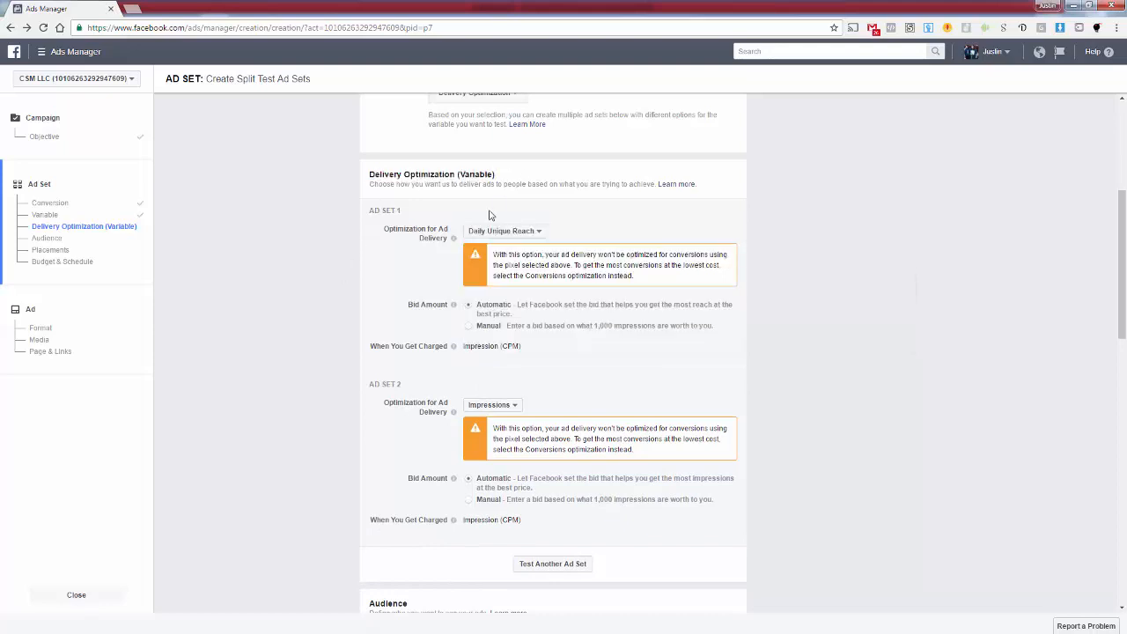
Step: Check which variables can be split tested, and compare the two ad sets' delivery settings with the shared audience section
{"action": "scroll", "coordinate": [394, 315], "scroll_direction": "up", "scroll_amount": 2}
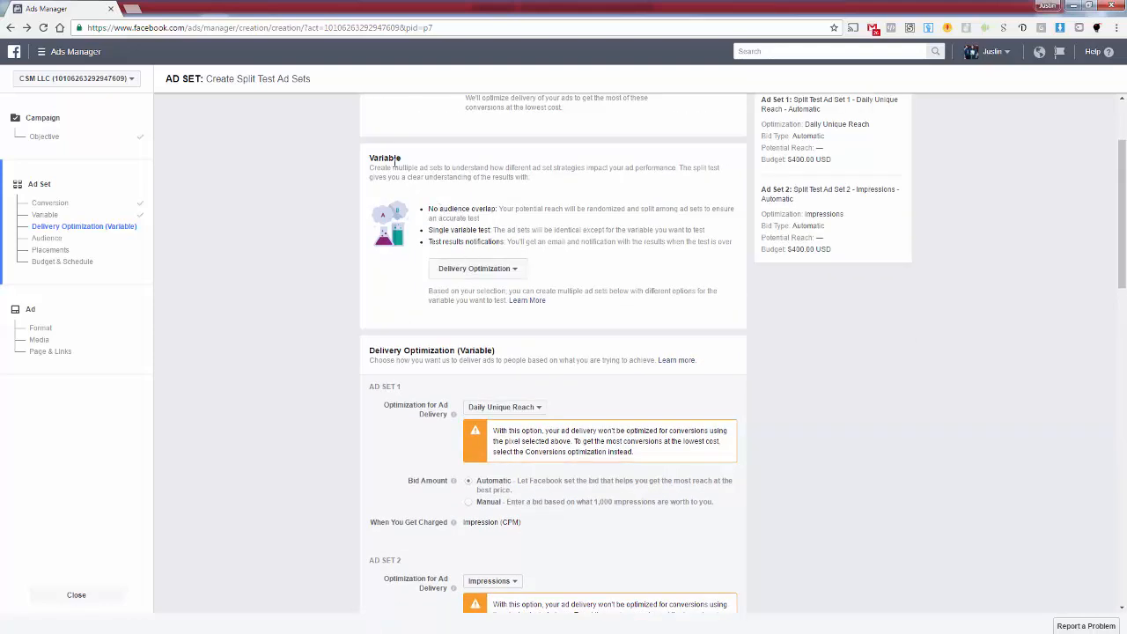
{"action": "left_click", "coordinate": [465, 271]}
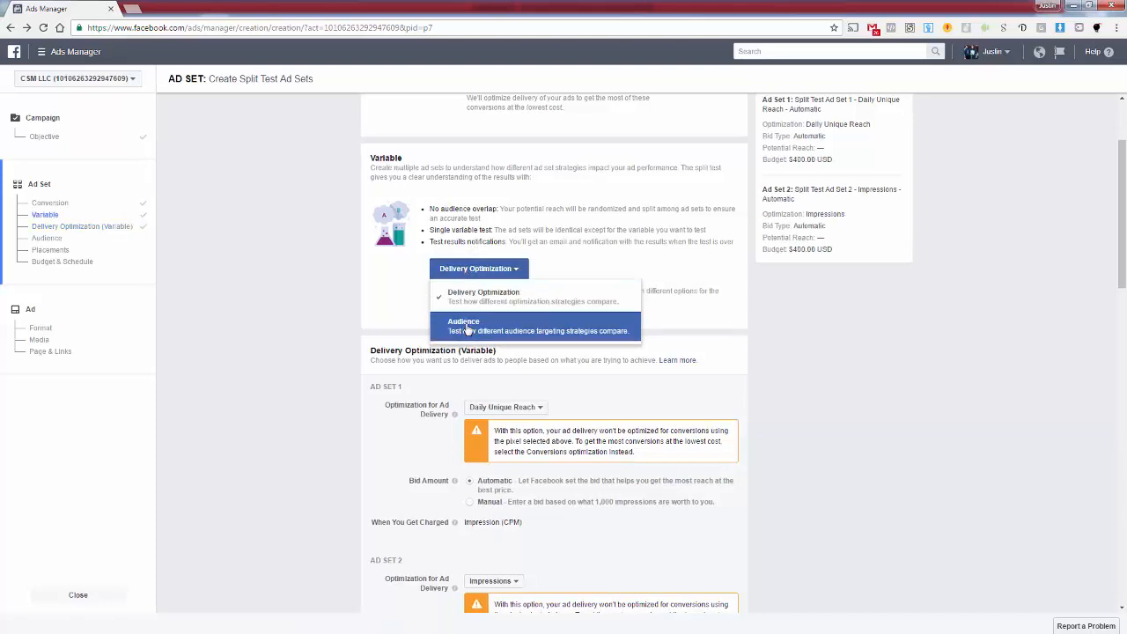
{"action": "left_click", "coordinate": [475, 299]}
{"action": "scroll", "coordinate": [351, 368], "scroll_direction": "down", "scroll_amount": 1}
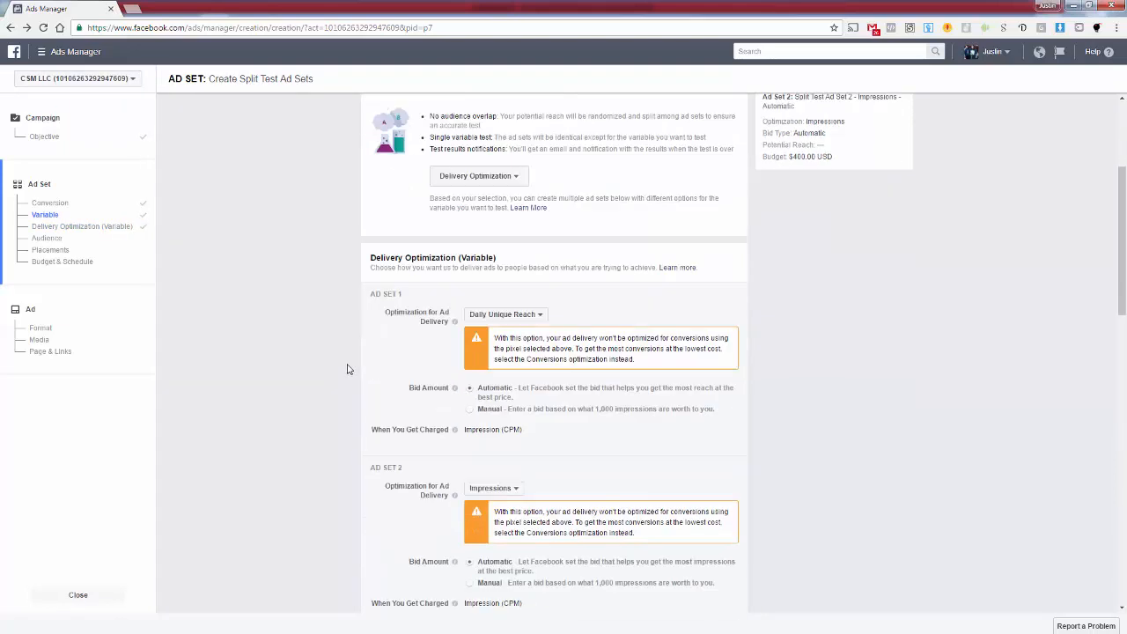
{"action": "scroll", "coordinate": [404, 350], "scroll_direction": "down", "scroll_amount": 5}
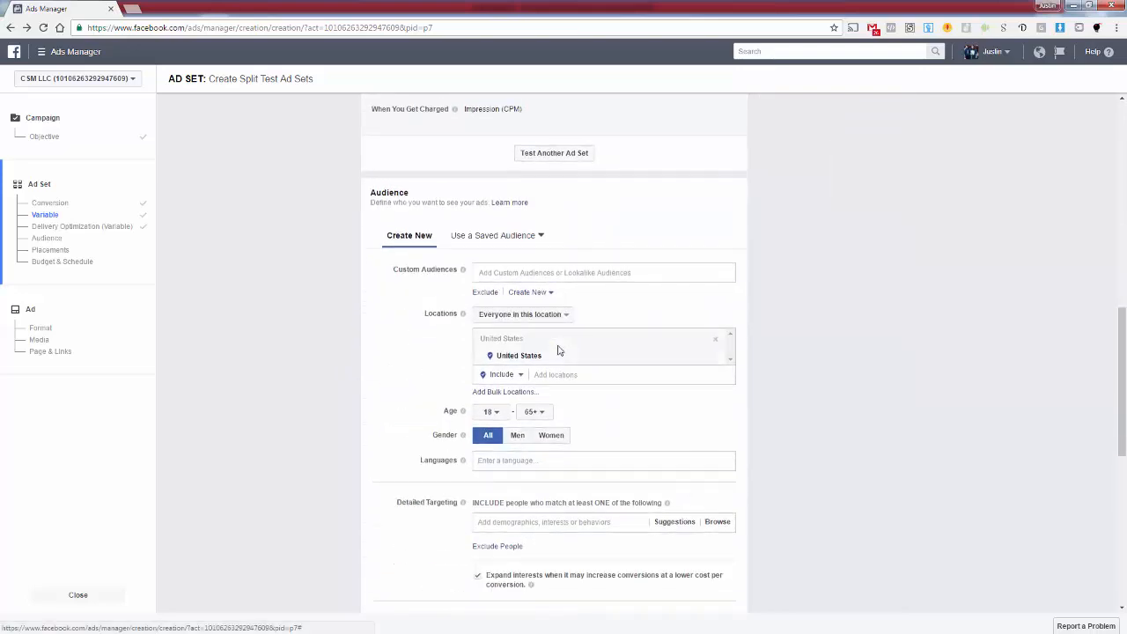
{"action": "scroll", "coordinate": [558, 350], "scroll_direction": "up", "scroll_amount": 4}
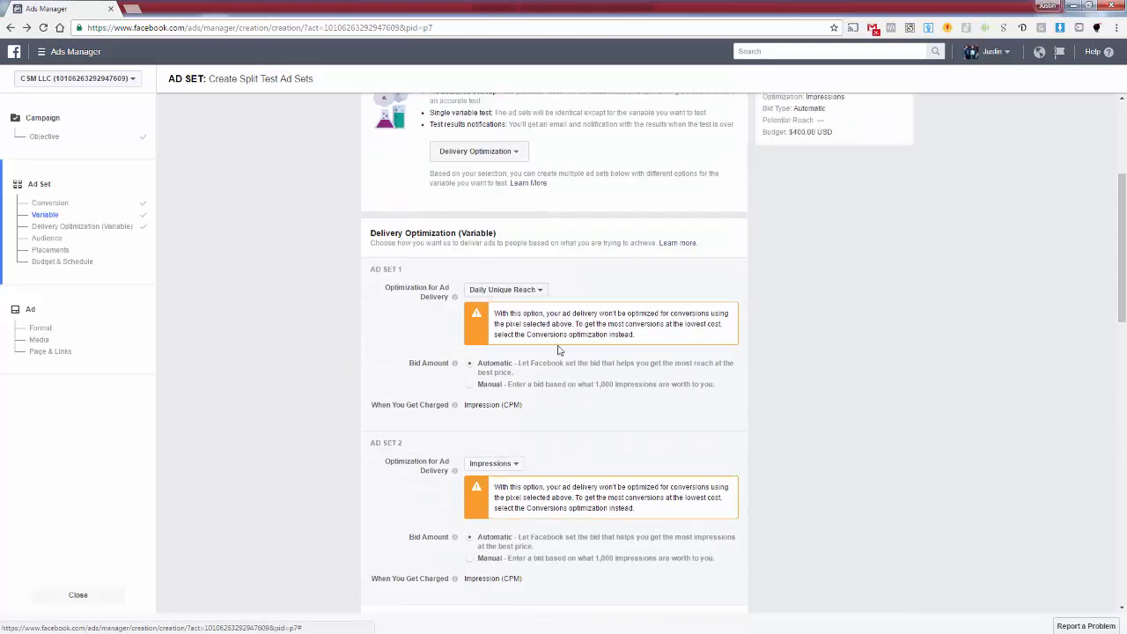
{"action": "scroll", "coordinate": [557, 351], "scroll_direction": "down", "scroll_amount": 4}
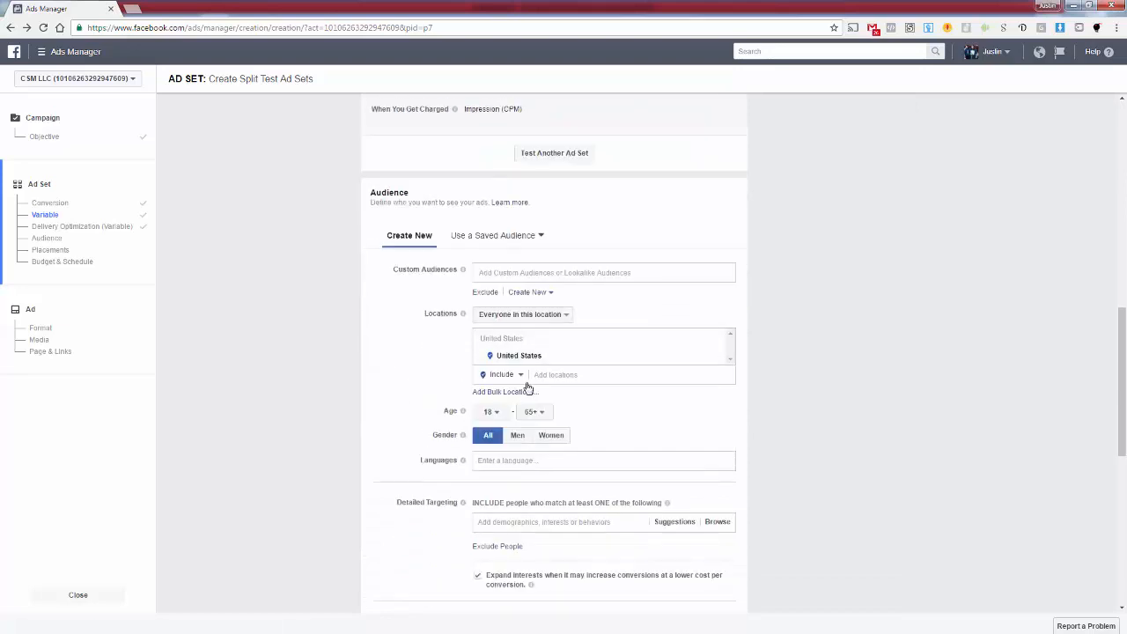
Step: Change the split test variable to Audience for the two ad sets
{"action": "scroll", "coordinate": [528, 384], "scroll_direction": "up", "scroll_amount": 5}
{"action": "left_click", "coordinate": [480, 210]}
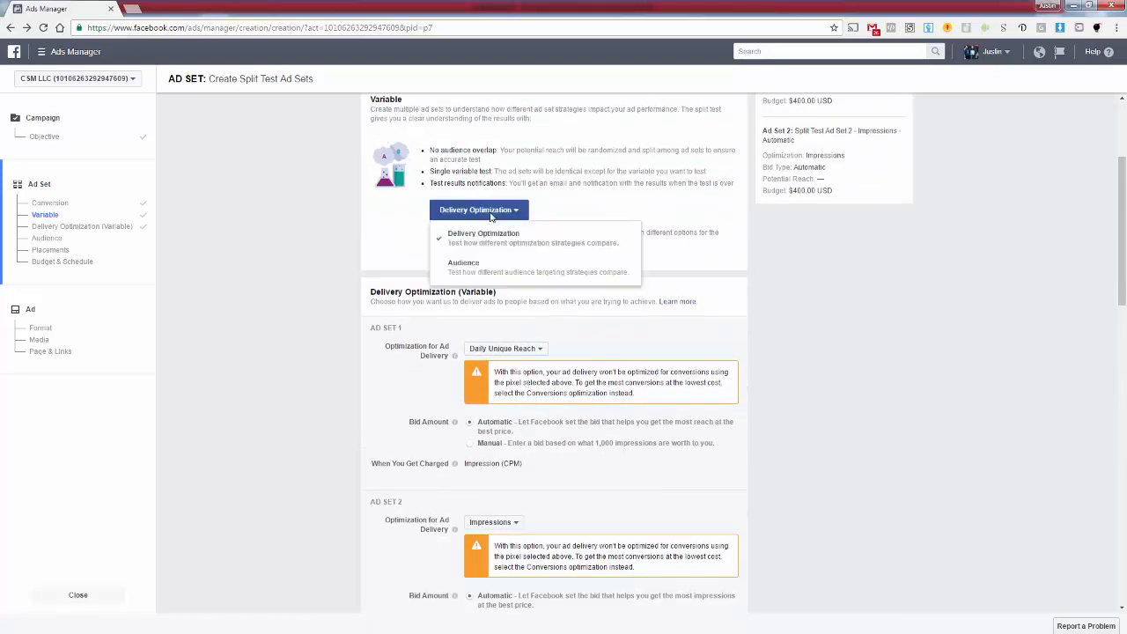
{"action": "left_click", "coordinate": [480, 267]}
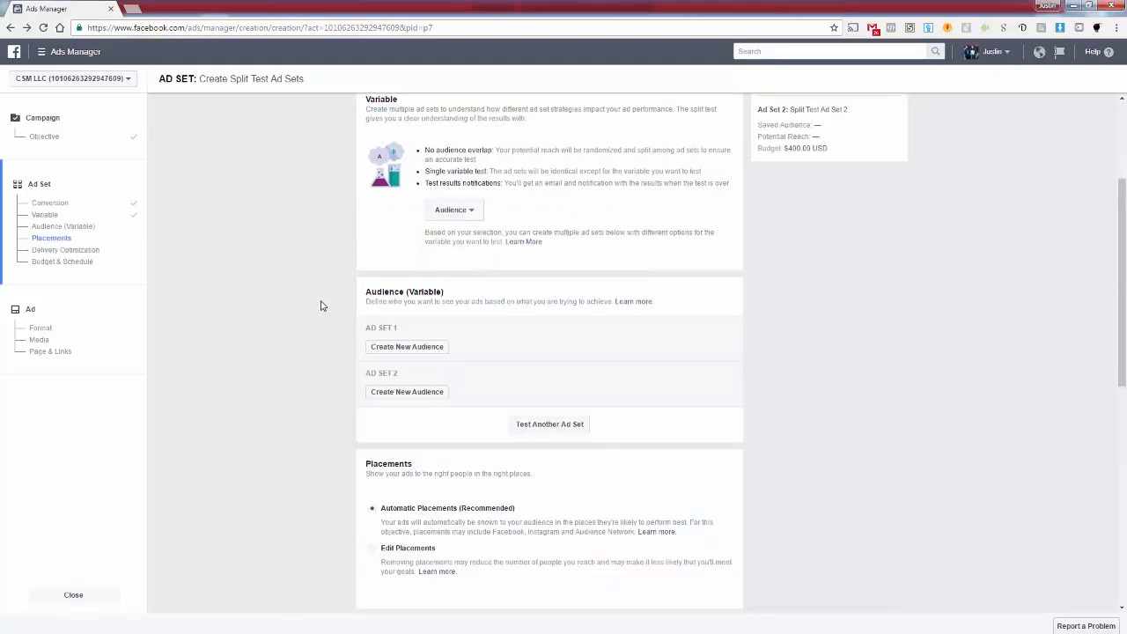
{"action": "left_click_drag", "start_coordinate": [364, 388], "coordinate": [413, 385]}
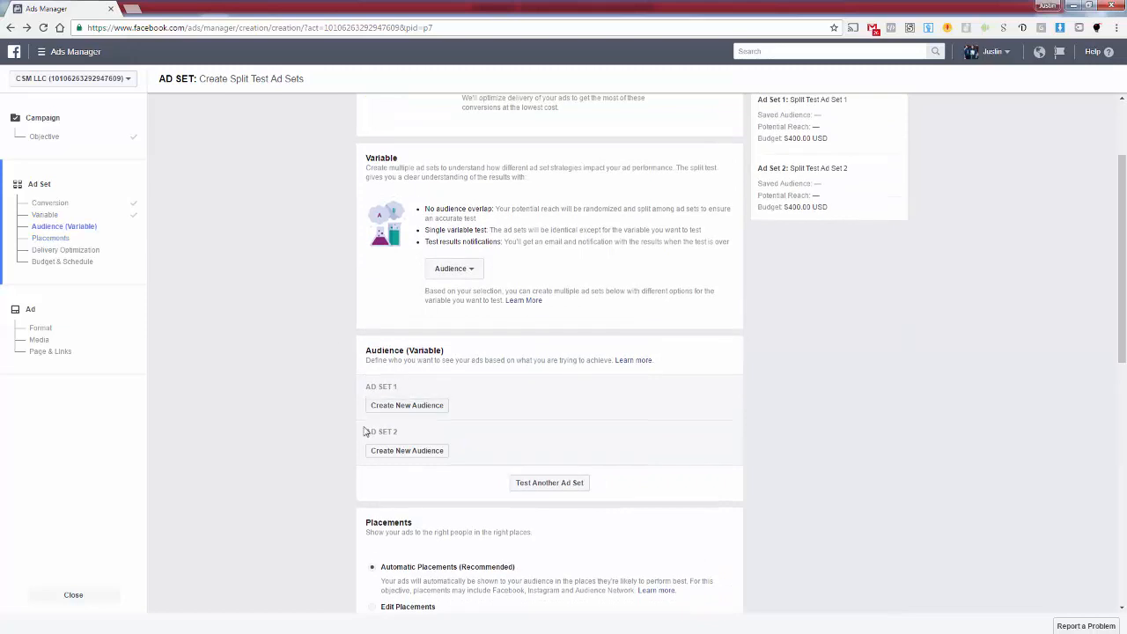
{"action": "left_click_drag", "start_coordinate": [370, 431], "coordinate": [399, 432]}
{"action": "left_click", "coordinate": [402, 433]}
{"action": "left_click_drag", "start_coordinate": [365, 388], "coordinate": [400, 381]}
{"action": "left_click", "coordinate": [401, 386]}
Step: Start a new saved audience for Ad Set 1 and add the interest Cats to its detailed targeting
{"action": "left_click", "coordinate": [403, 405]}
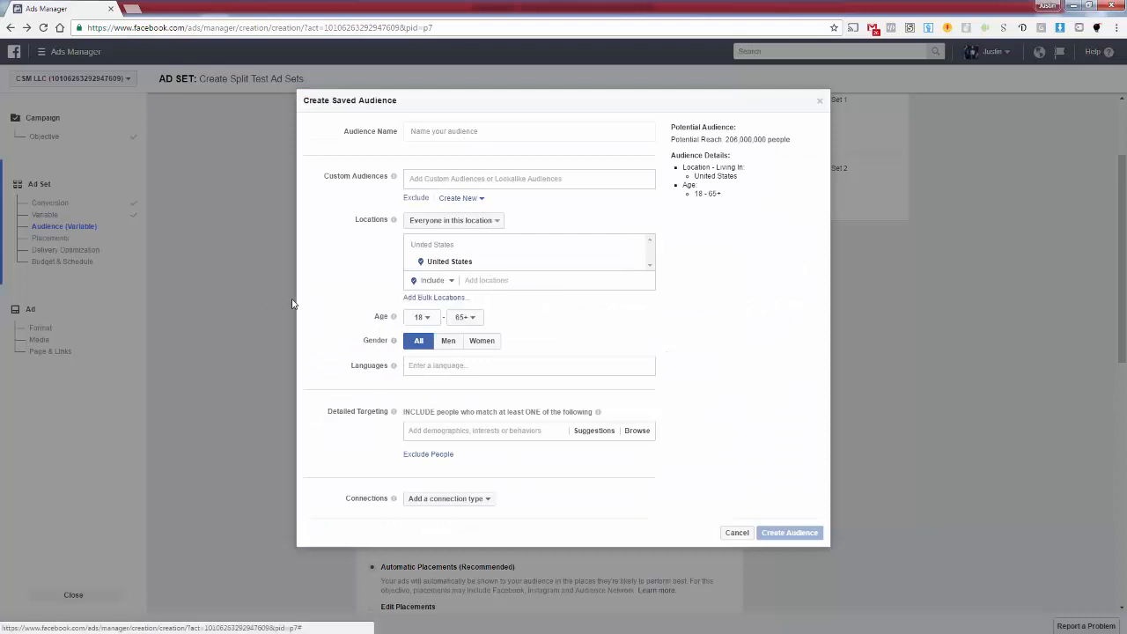
{"action": "left_click", "coordinate": [445, 431]}
{"action": "type", "text": "cats"}
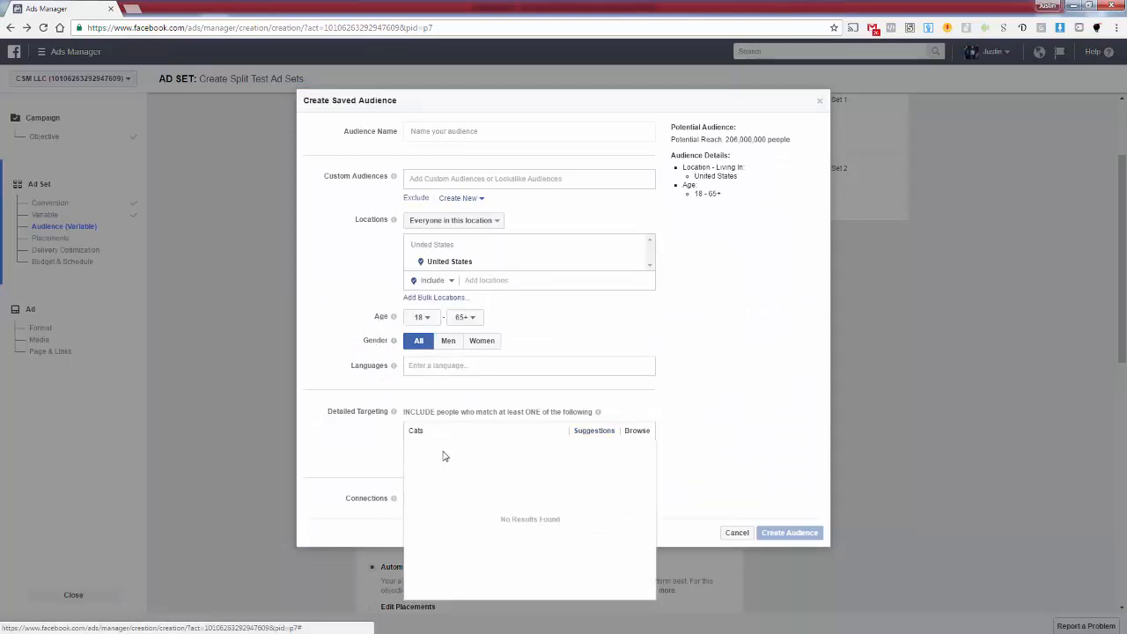
{"action": "left_click", "coordinate": [442, 452]}
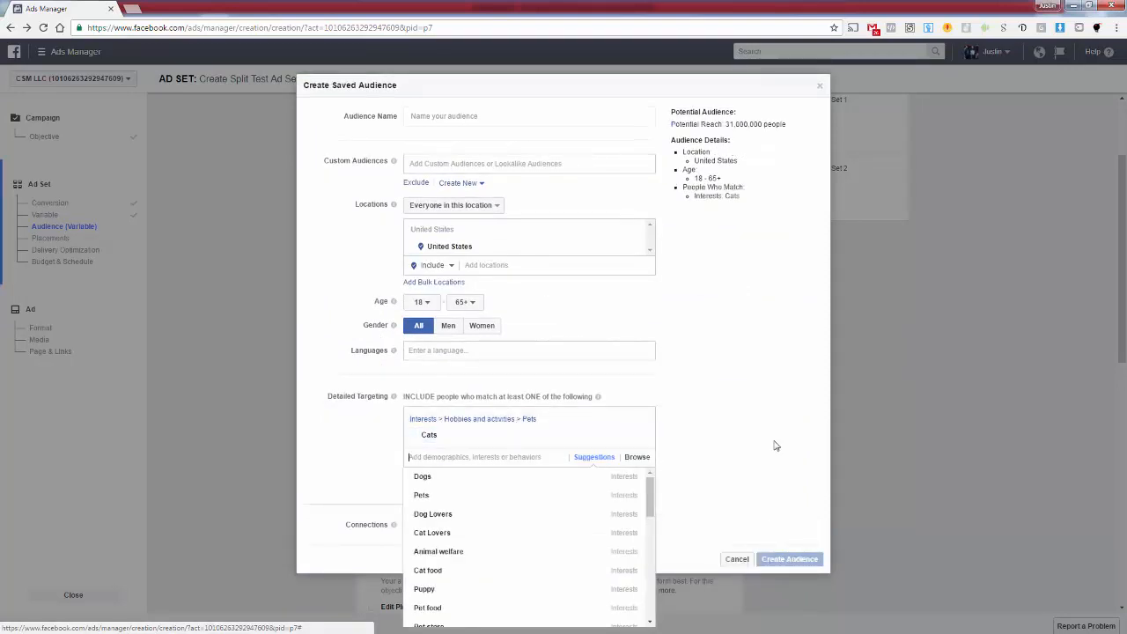
{"action": "left_click", "coordinate": [773, 528]}
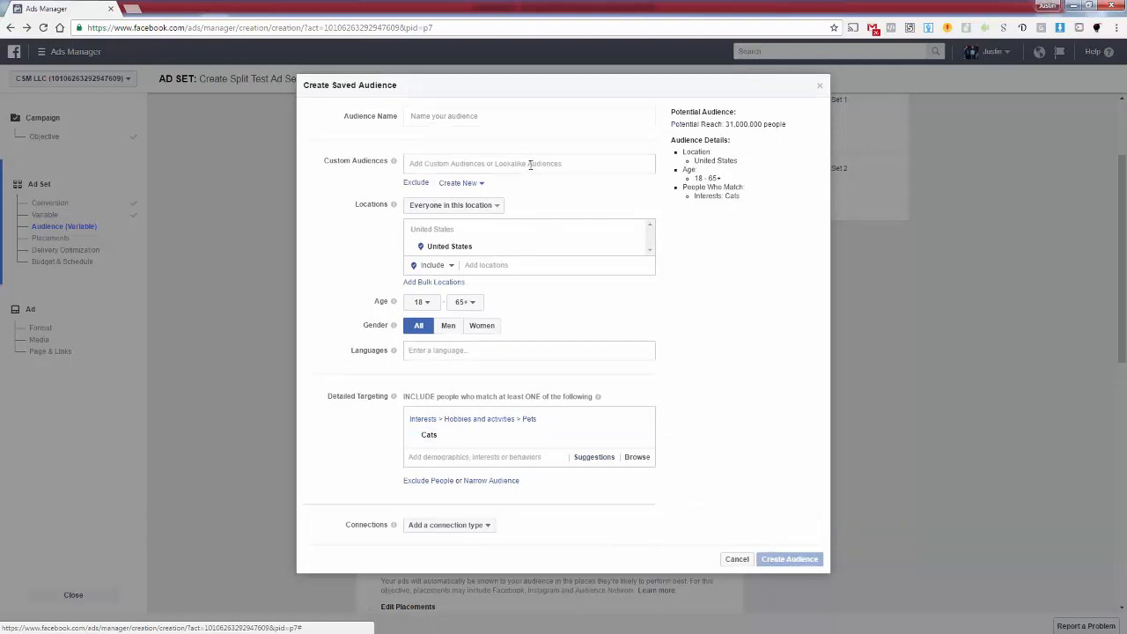
Step: Name the Ad Set 1 audience Test and create it
{"action": "left_click", "coordinate": [518, 117]}
{"action": "type", "text": "Test"}
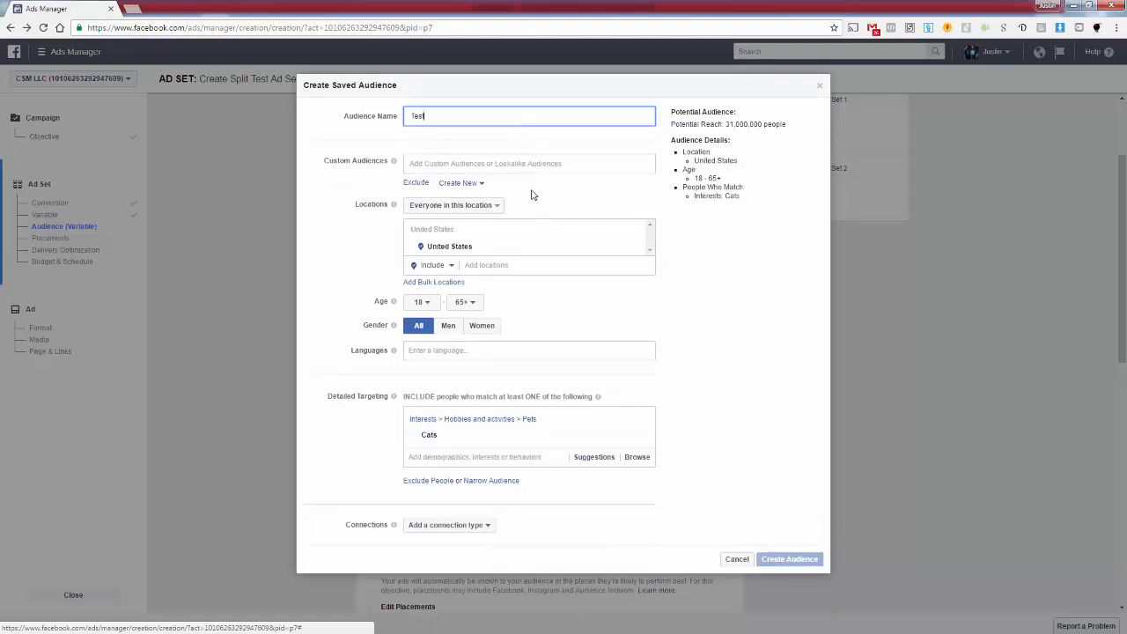
{"action": "left_click", "coordinate": [709, 359]}
{"action": "left_click", "coordinate": [787, 560]}
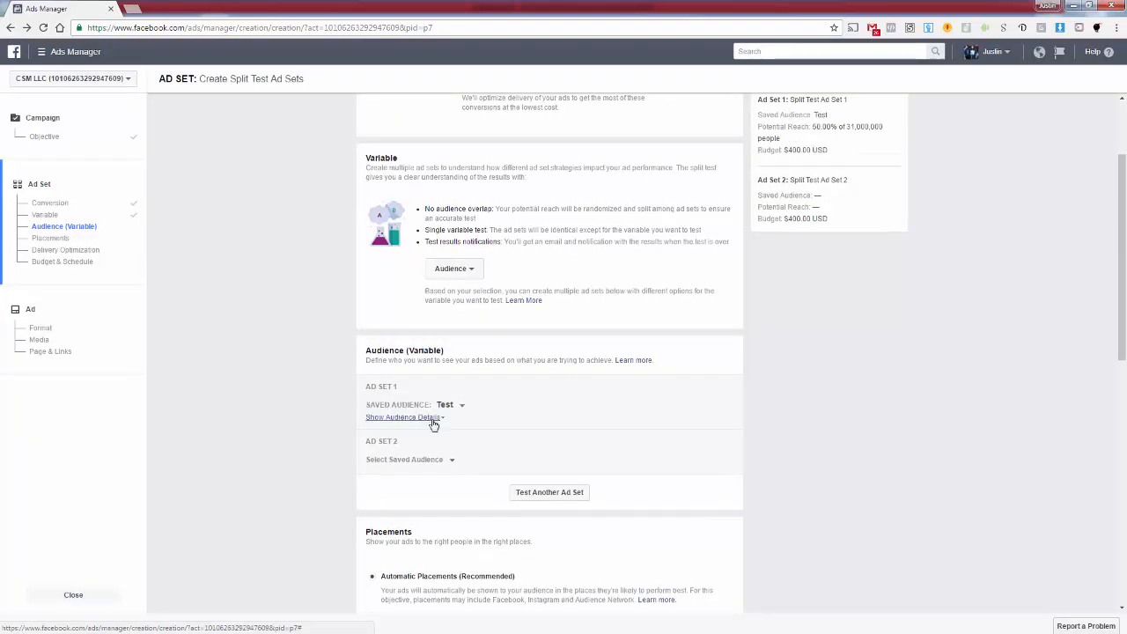
Step: Start a new saved audience for Ad Set 2 and name it Test2
{"action": "left_click", "coordinate": [451, 460]}
{"action": "left_click", "coordinate": [448, 464]}
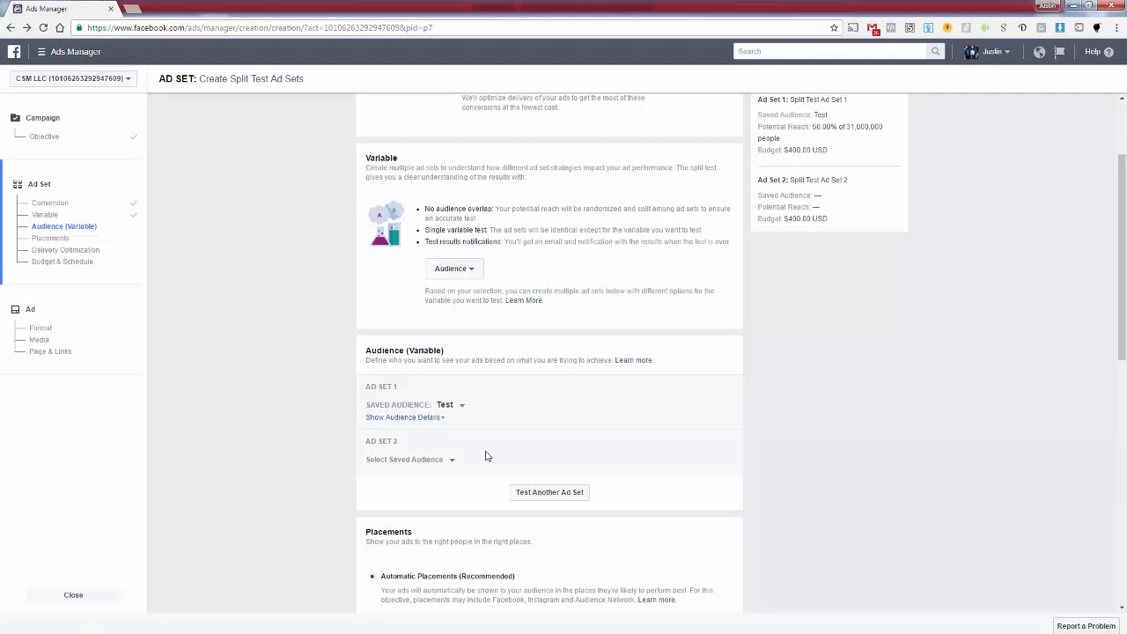
{"action": "scroll", "coordinate": [528, 459], "scroll_direction": "down", "scroll_amount": 1}
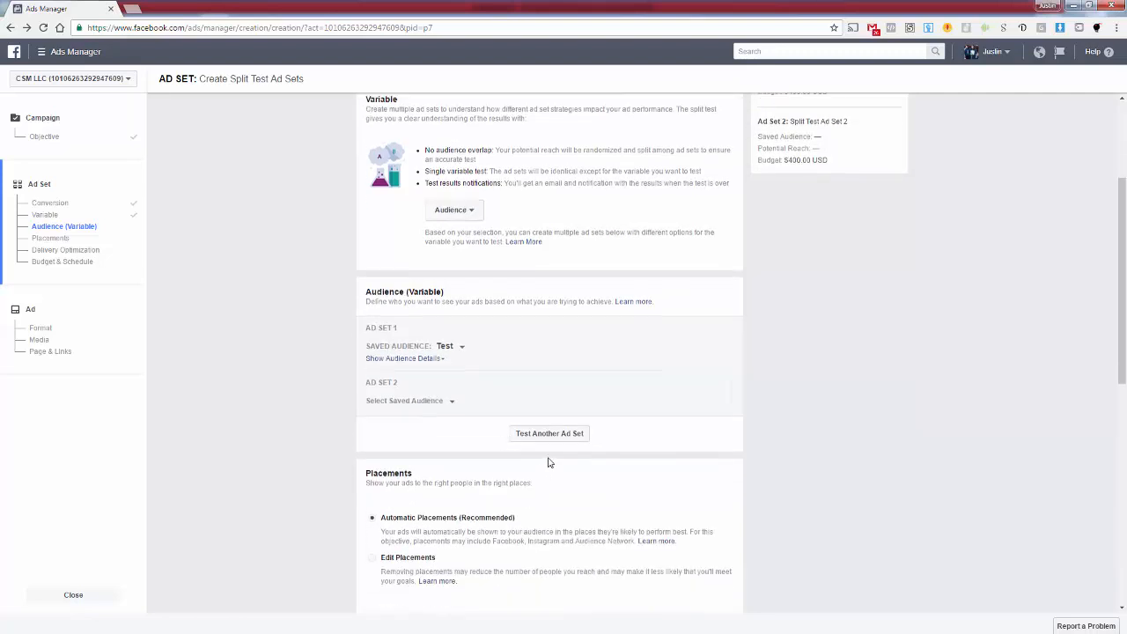
{"action": "left_click", "coordinate": [451, 402]}
{"action": "left_click", "coordinate": [504, 426]}
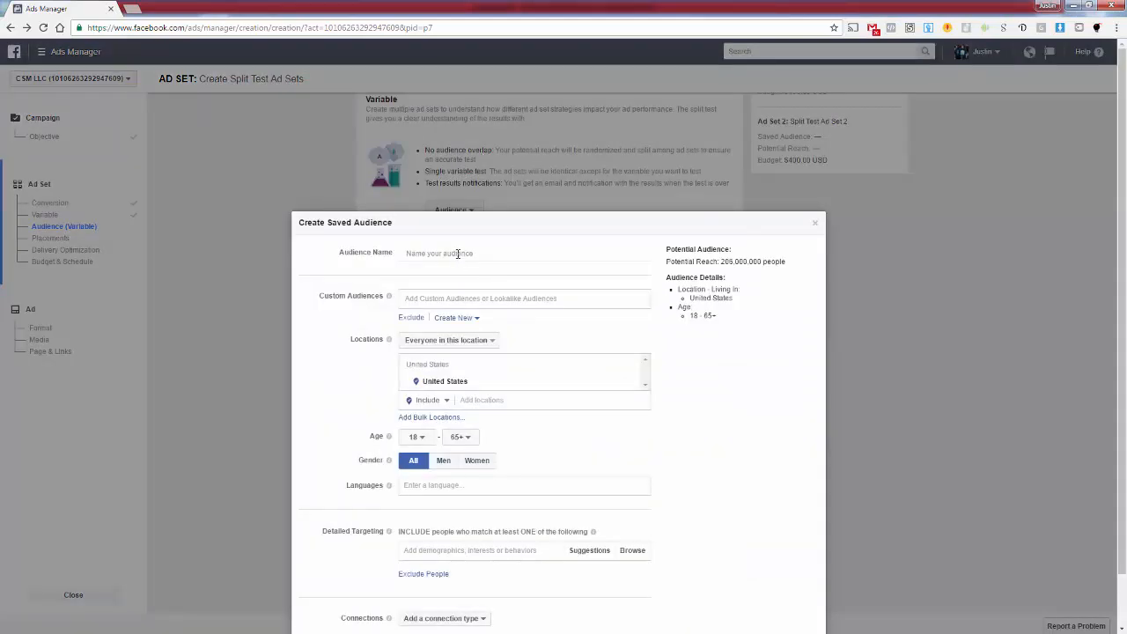
{"action": "left_click", "coordinate": [458, 253]}
{"action": "type", "text": "Test2"}
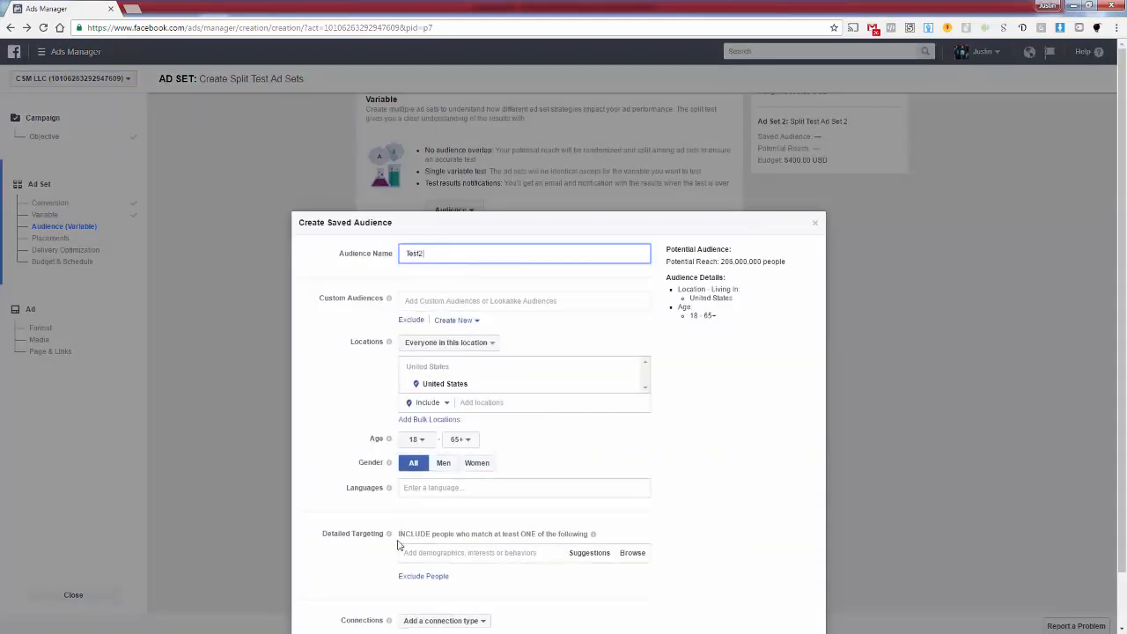
Step: Add the interest Dogs to the Test2 audience's detailed targeting and create the audience
{"action": "left_click", "coordinate": [451, 431]}
{"action": "type", "text": "D"}
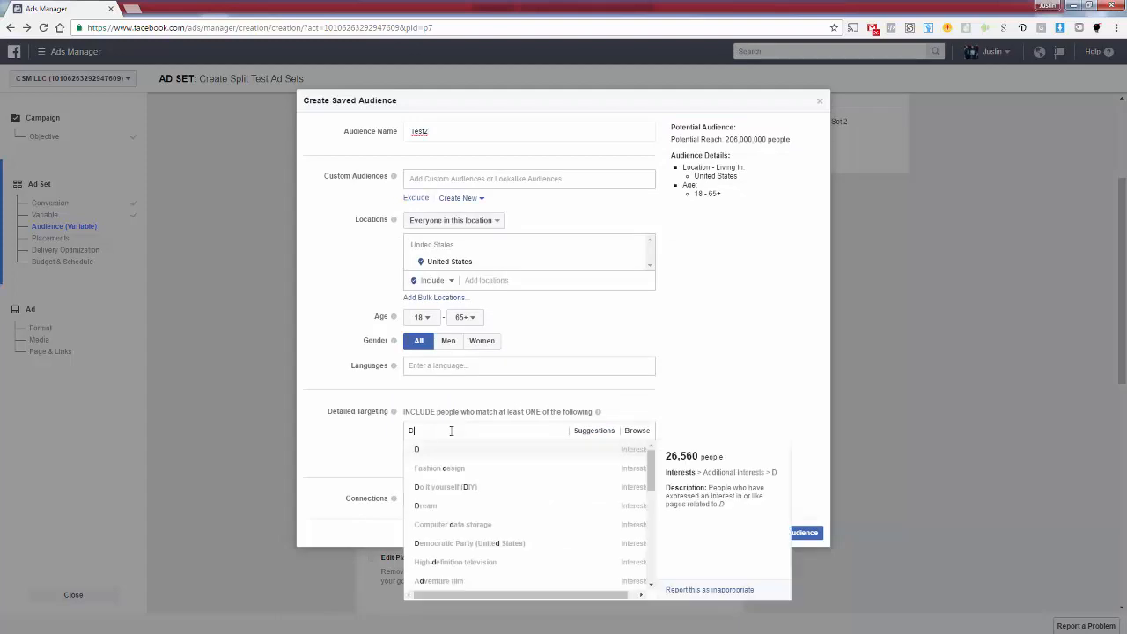
{"action": "type", "text": "ogs"}
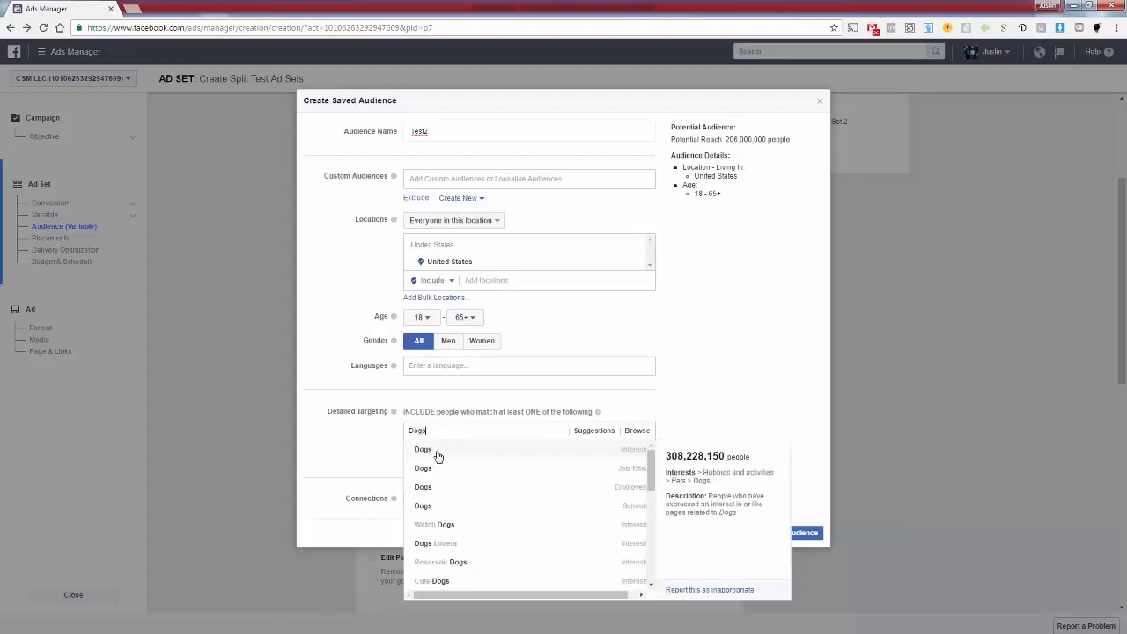
{"action": "left_click", "coordinate": [435, 451]}
{"action": "left_click", "coordinate": [789, 560]}
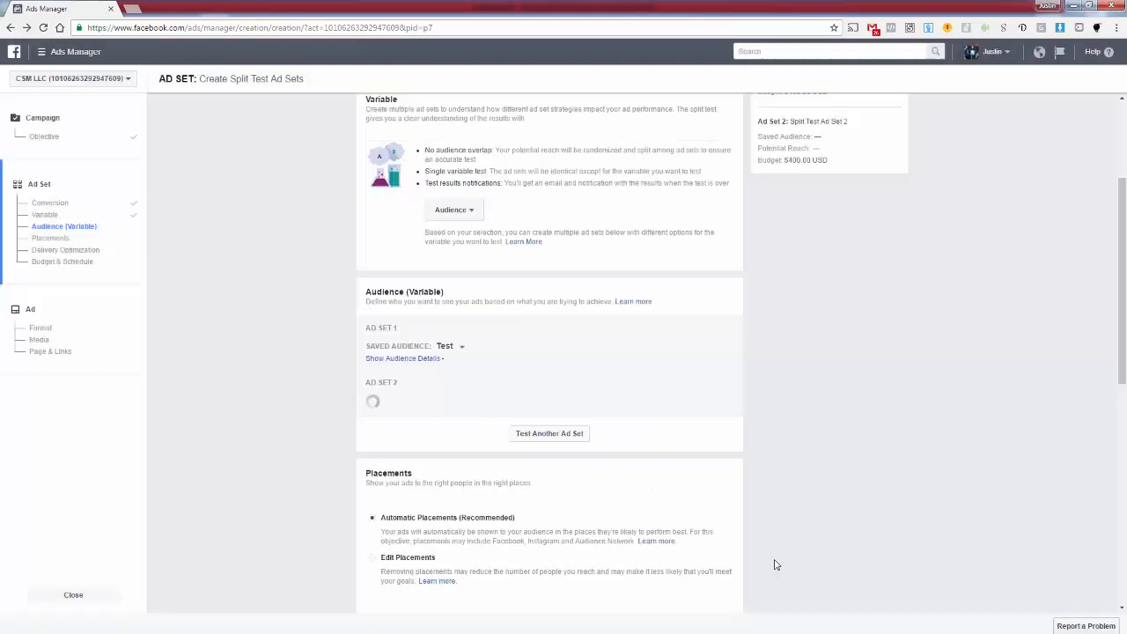
Step: Set the delivery optimization shared by both ad sets to Conversions with an automatic bid amount
{"action": "scroll", "coordinate": [819, 423], "scroll_direction": "down", "scroll_amount": 2}
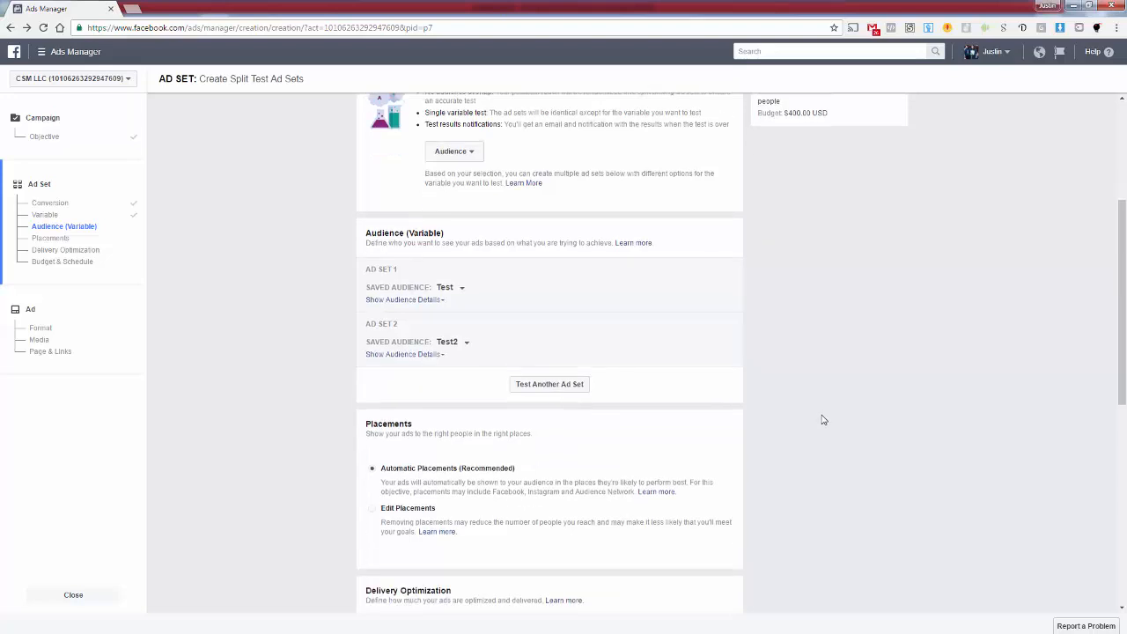
{"action": "scroll", "coordinate": [817, 433], "scroll_direction": "down", "scroll_amount": 3}
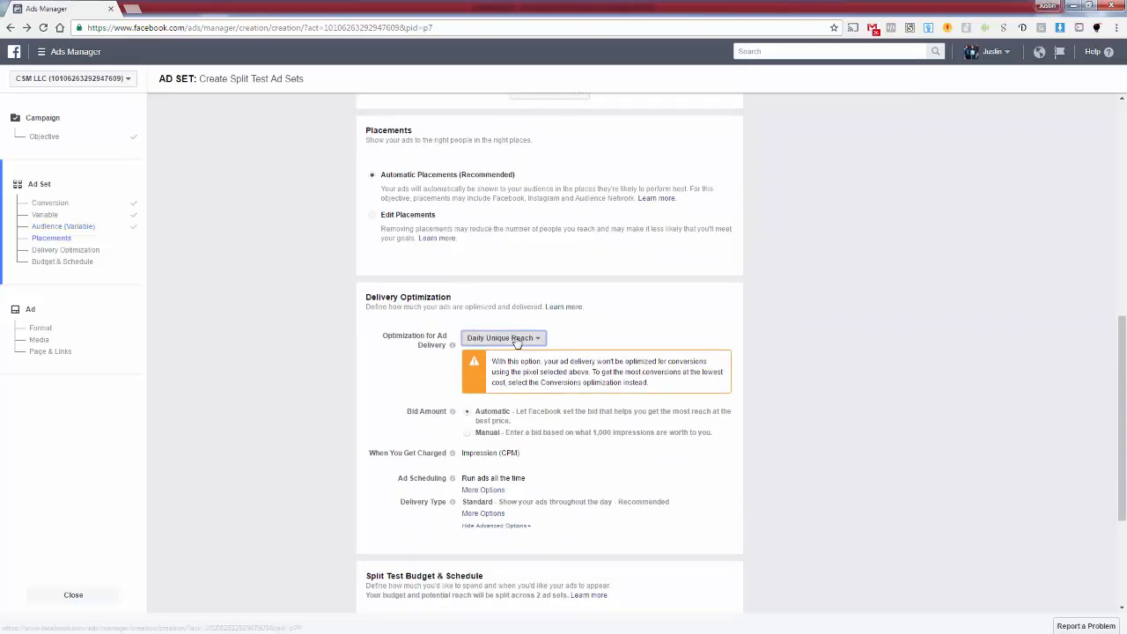
{"action": "left_click", "coordinate": [502, 338]}
{"action": "left_click", "coordinate": [510, 357]}
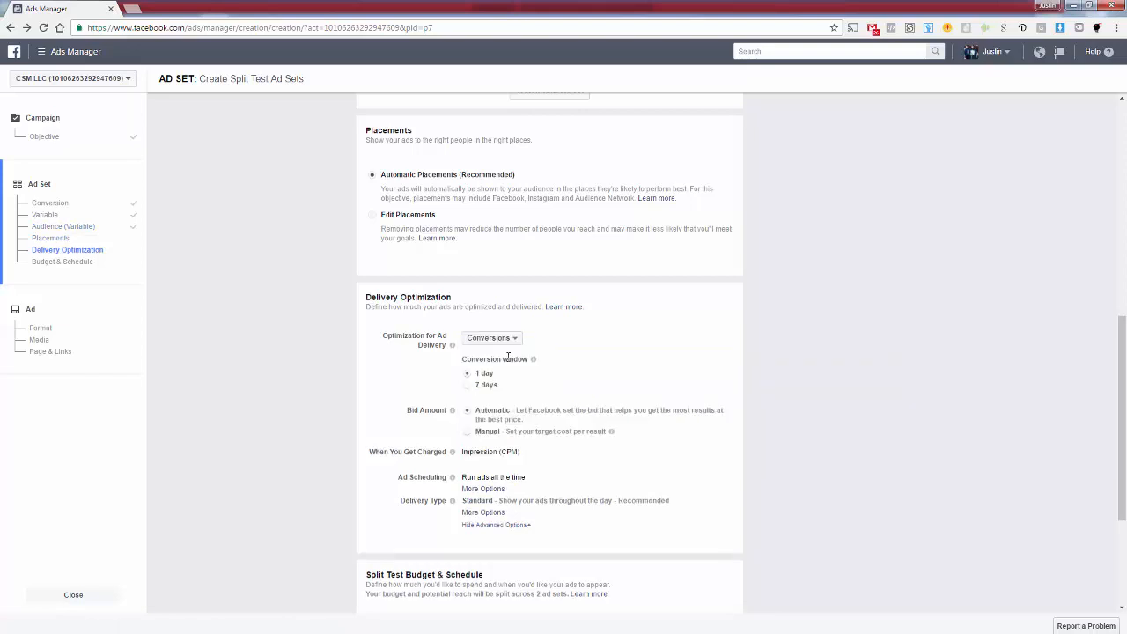
{"action": "left_click", "coordinate": [470, 433]}
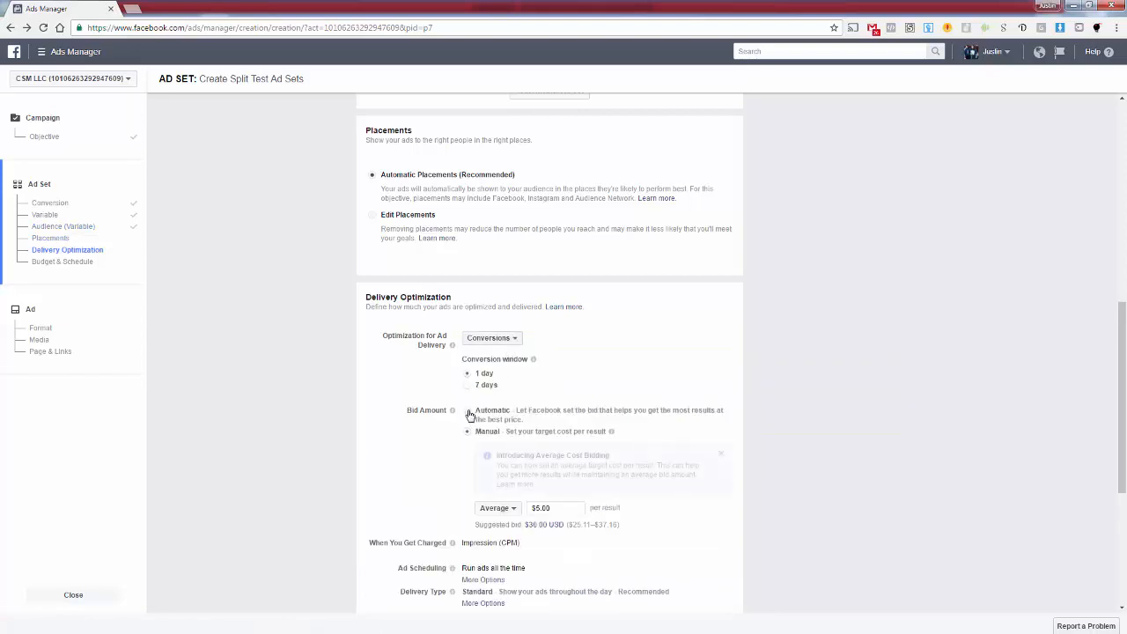
{"action": "left_click", "coordinate": [468, 410]}
Step: Review the split test summary and the list of variables available for testing
{"action": "scroll", "coordinate": [474, 435], "scroll_direction": "up", "scroll_amount": 3}
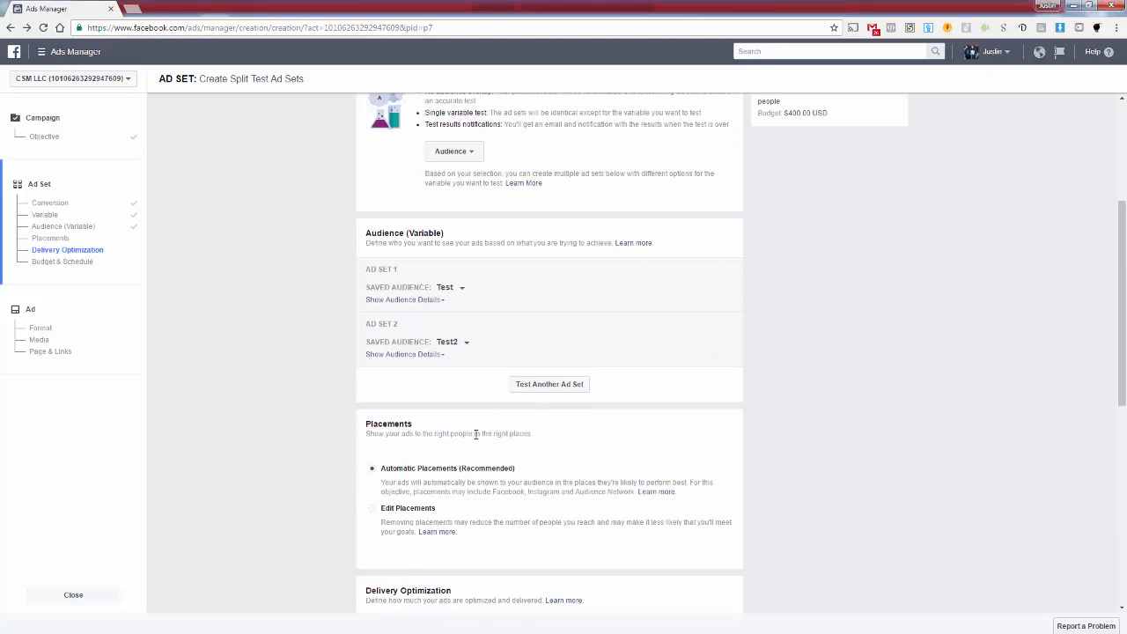
{"action": "scroll", "coordinate": [476, 435], "scroll_direction": "up", "scroll_amount": 1}
{"action": "scroll", "coordinate": [452, 438], "scroll_direction": "up", "scroll_amount": 2}
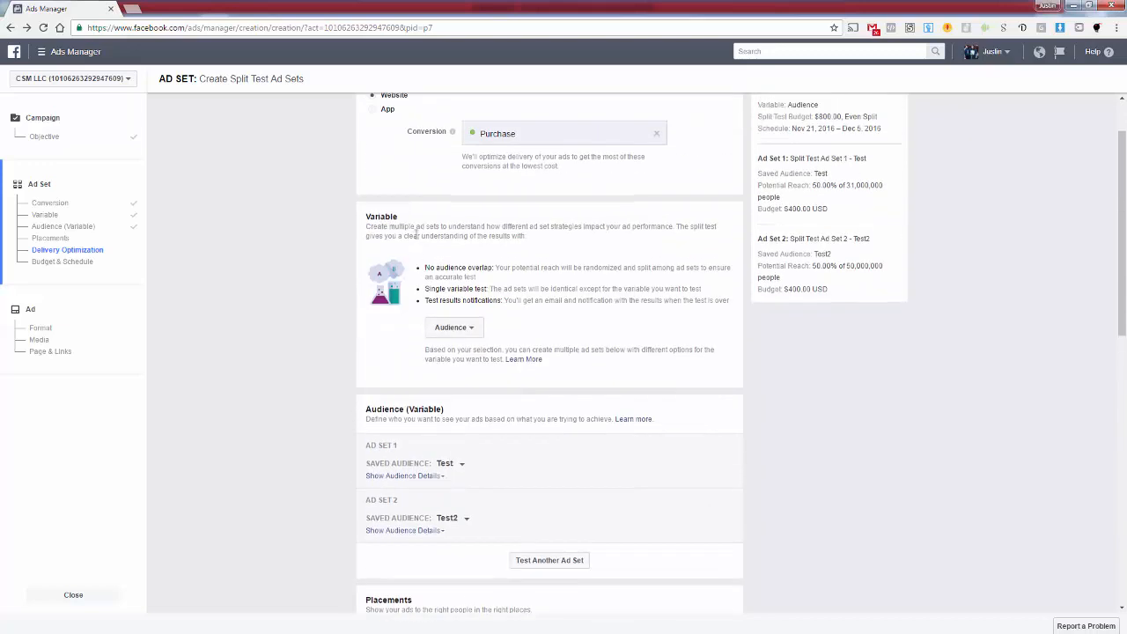
{"action": "left_click", "coordinate": [436, 333]}
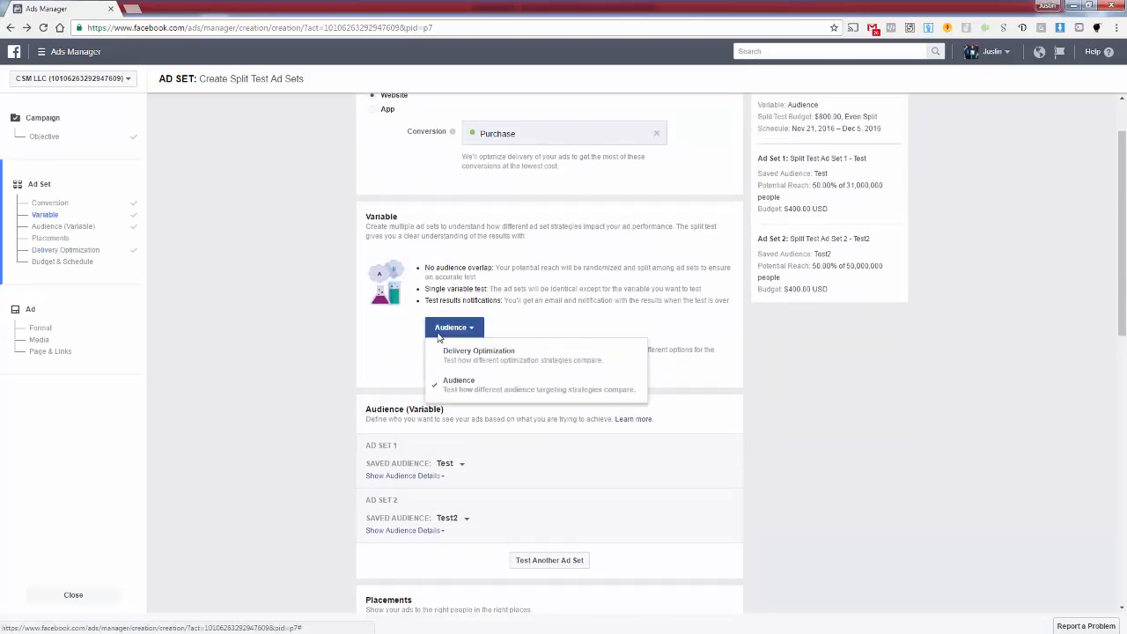
{"action": "left_click", "coordinate": [262, 445]}
Step: Continue past the split test budget and schedule to the ad creation stage and review its format, image and page options
{"action": "scroll", "coordinate": [262, 454], "scroll_direction": "down", "scroll_amount": 4}
{"action": "scroll", "coordinate": [263, 455], "scroll_direction": "down", "scroll_amount": 3}
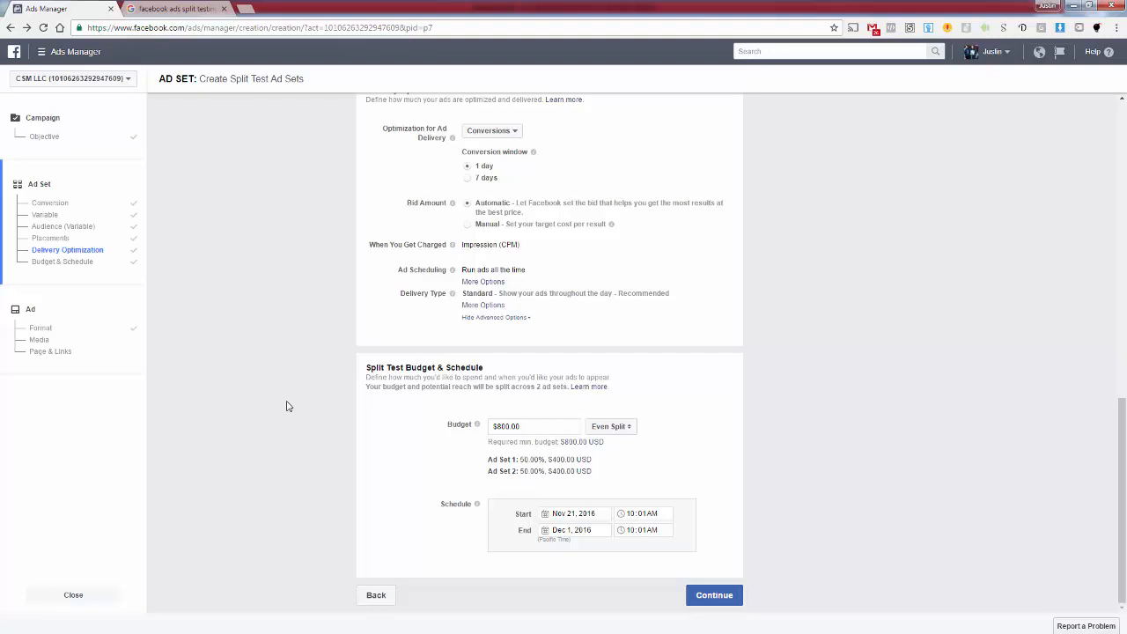
{"action": "left_click", "coordinate": [710, 606]}
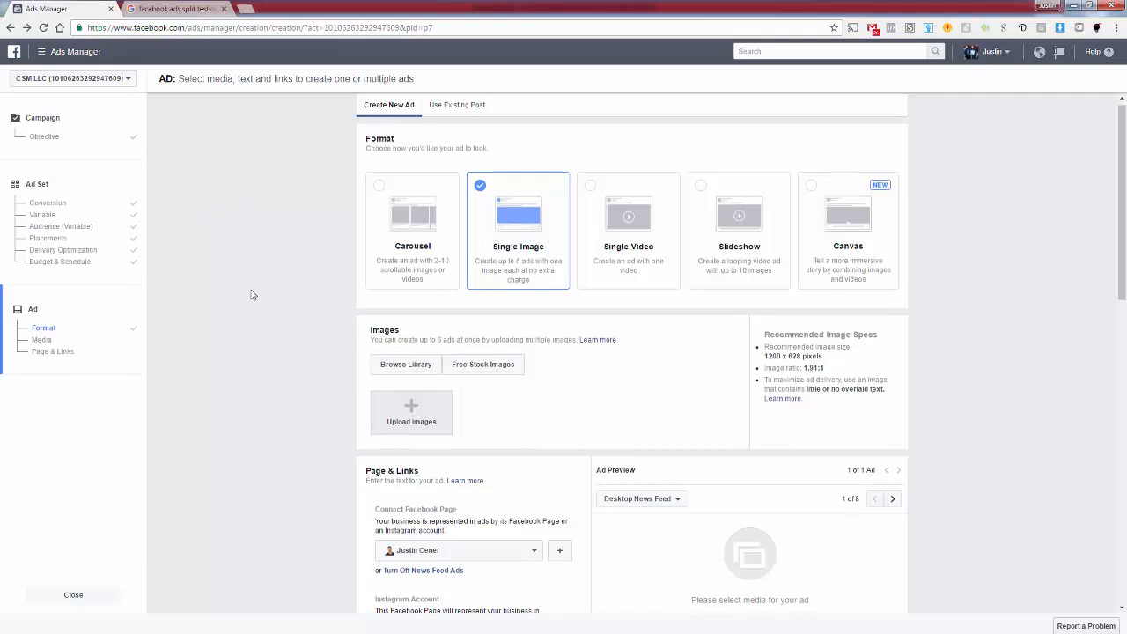
{"action": "scroll", "coordinate": [252, 294], "scroll_direction": "down", "scroll_amount": 2}
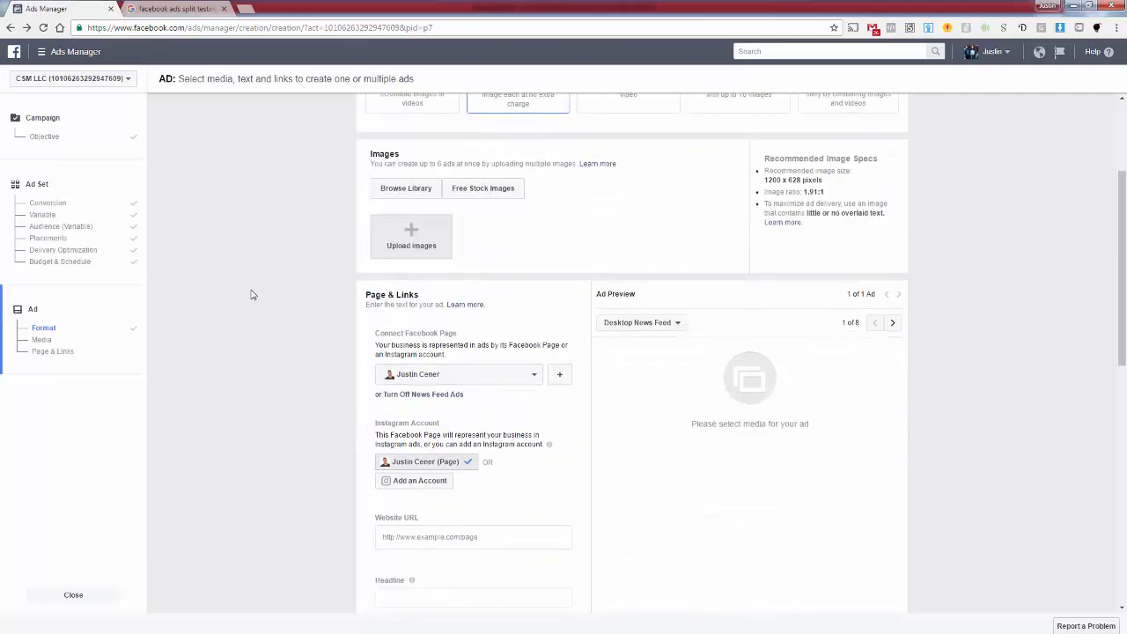
{"action": "scroll", "coordinate": [255, 293], "scroll_direction": "up", "scroll_amount": 2}
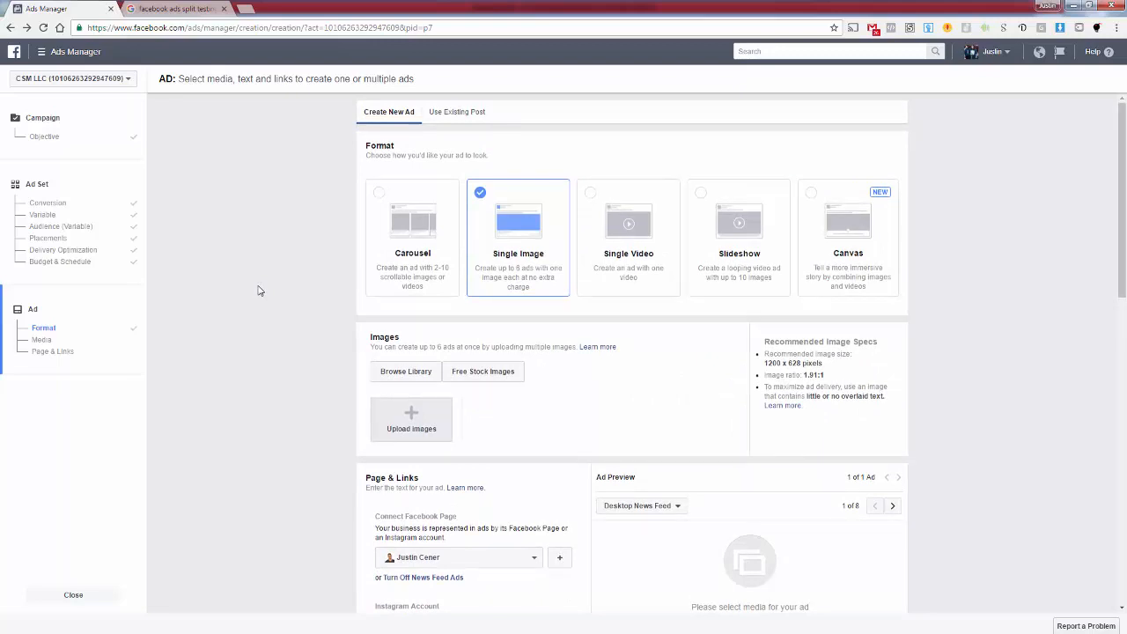
Step: Return to the ad set stage and review the split test rules and the variable choices
{"action": "left_click", "coordinate": [40, 190]}
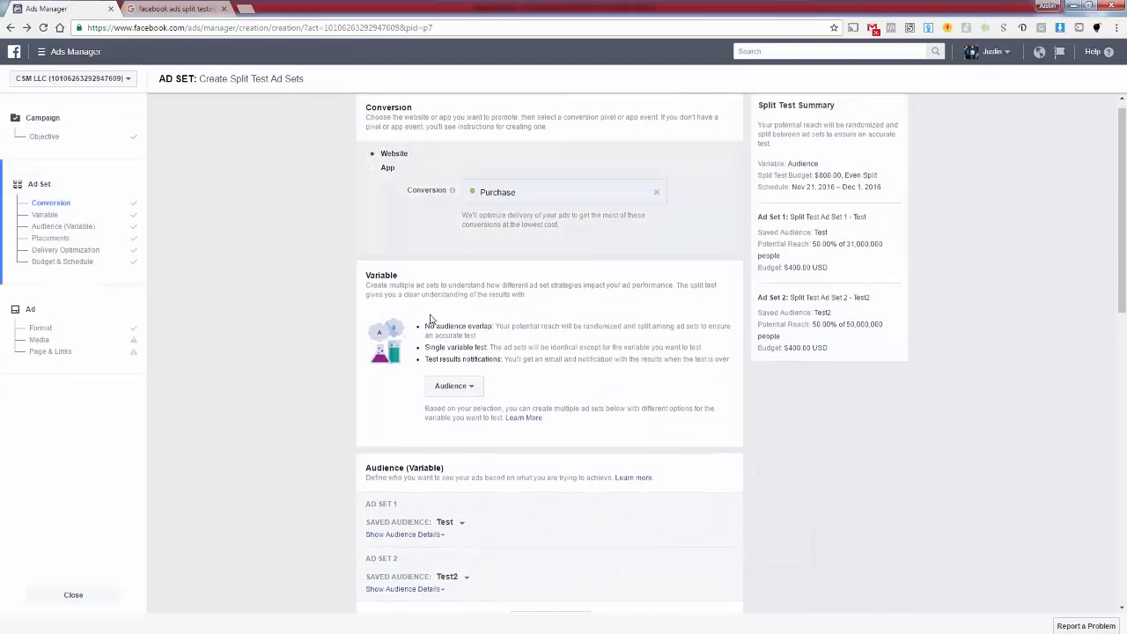
{"action": "left_click_drag", "start_coordinate": [362, 275], "coordinate": [581, 347]}
{"action": "left_click", "coordinate": [580, 348]}
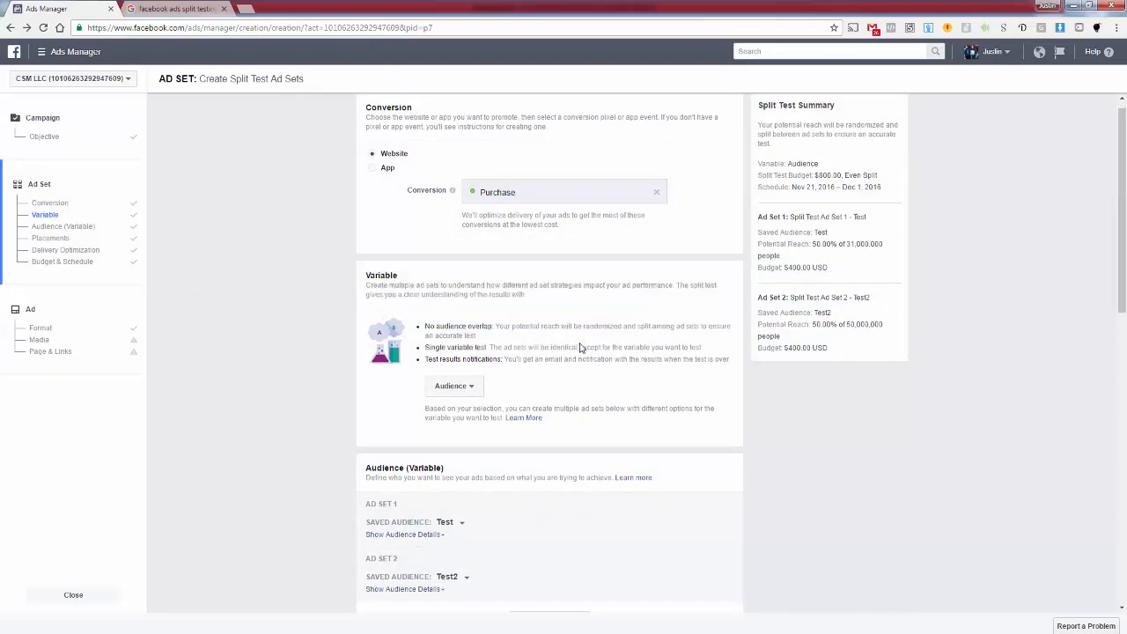
{"action": "left_click", "coordinate": [455, 390]}
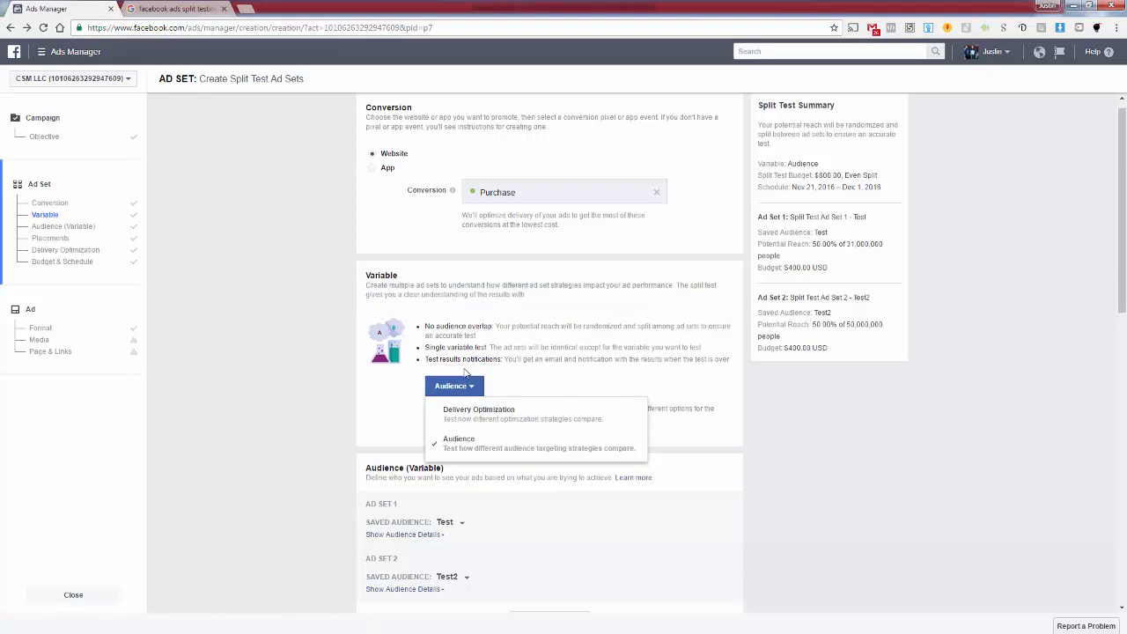
{"action": "left_click", "coordinate": [491, 347]}
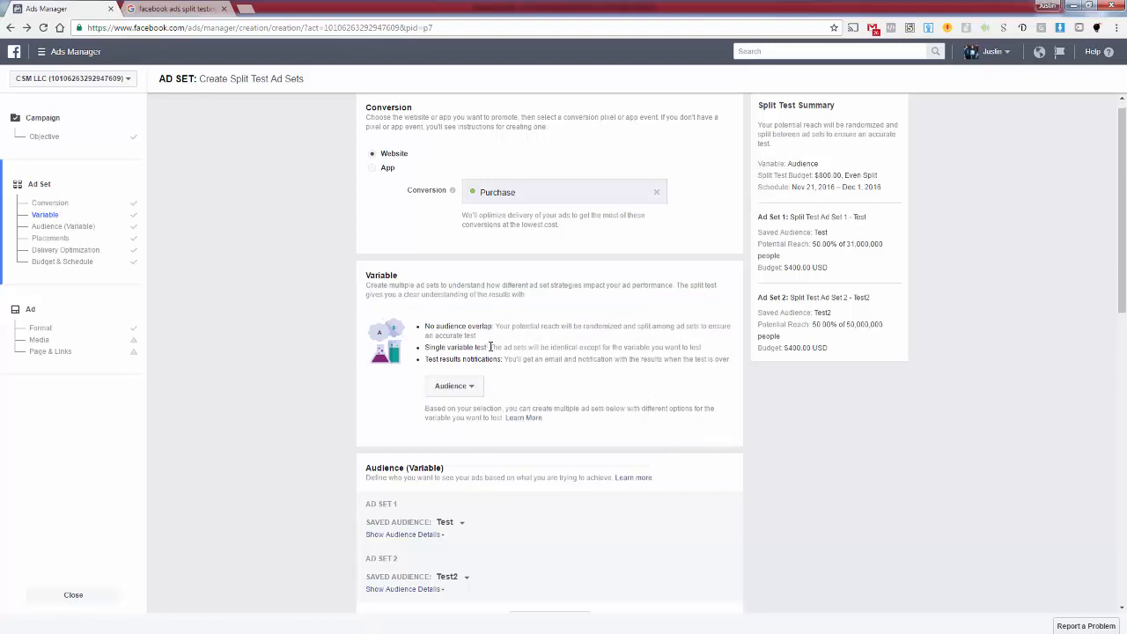